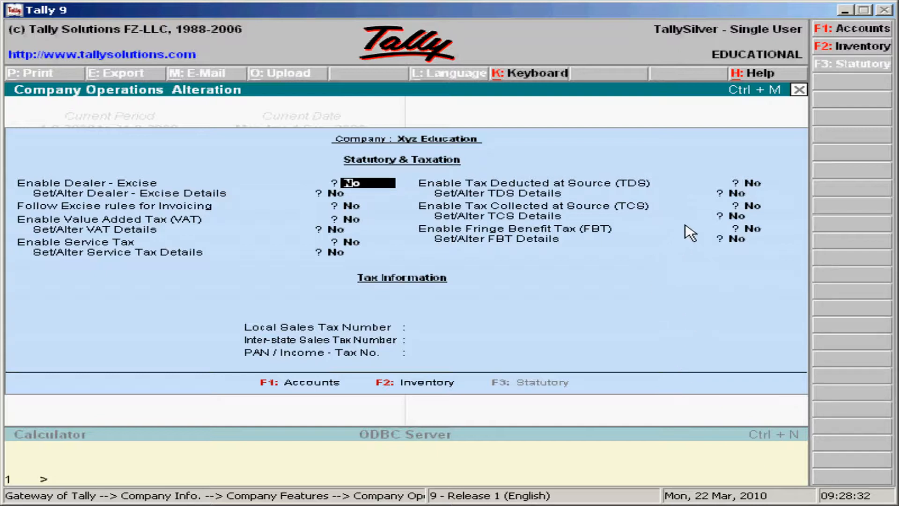
Enable Tax Deducted at Source (TDS) for the company and choose Yes for setting its TDS details.
left_click(751, 183)
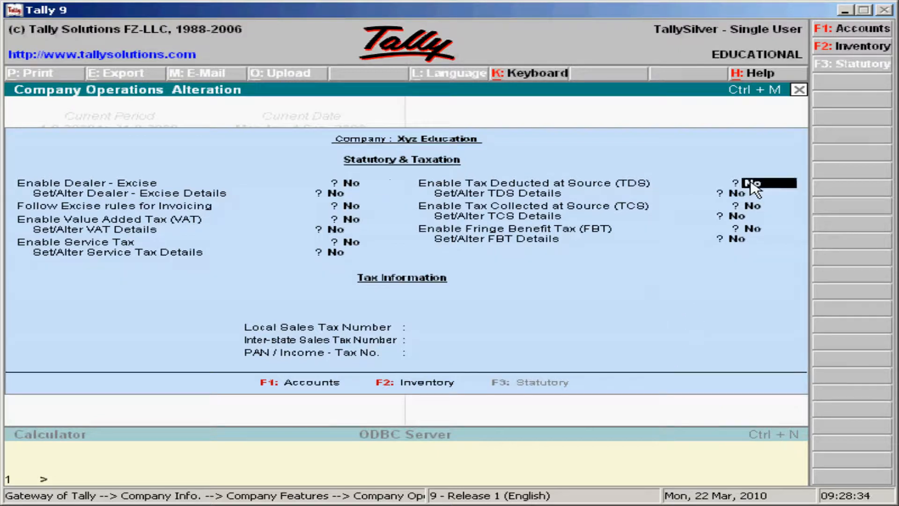
type("yes")
key("Return")
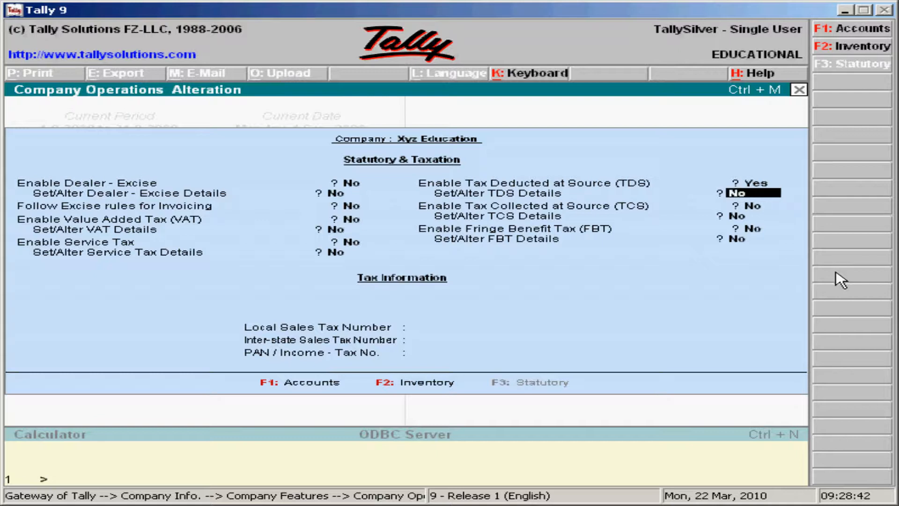
type("yes")
key("Return")
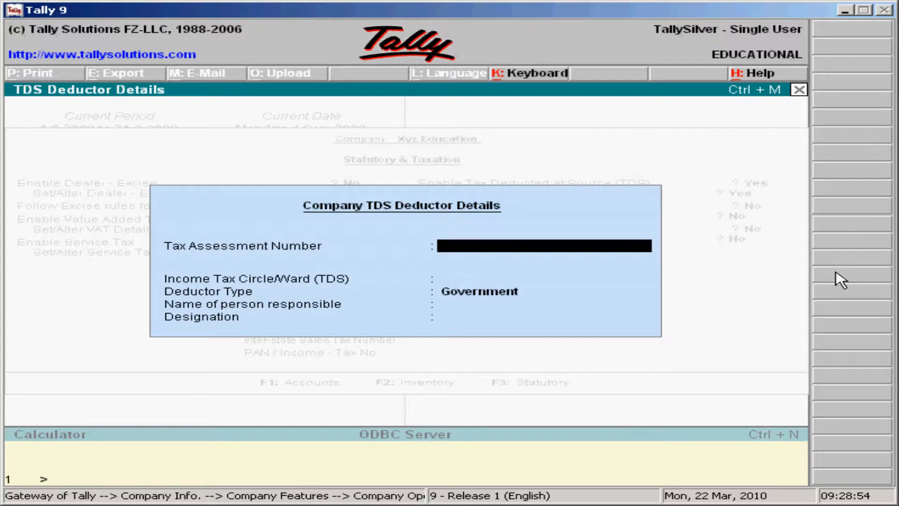
Fill in the company's tax assessment number, set the income tax circle to Ward II and the deductor type to Others.
type("ap345345")
key("Return")
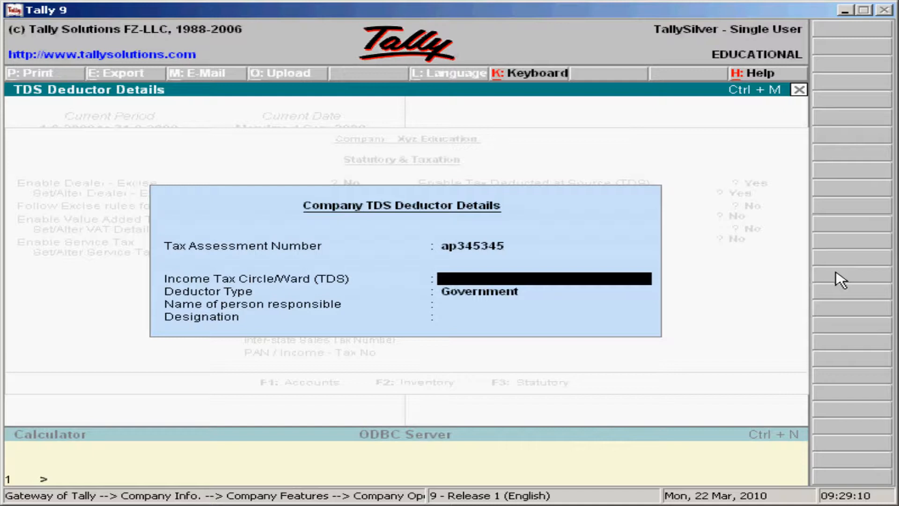
type("Ward II")
key("Return")
key("Down")
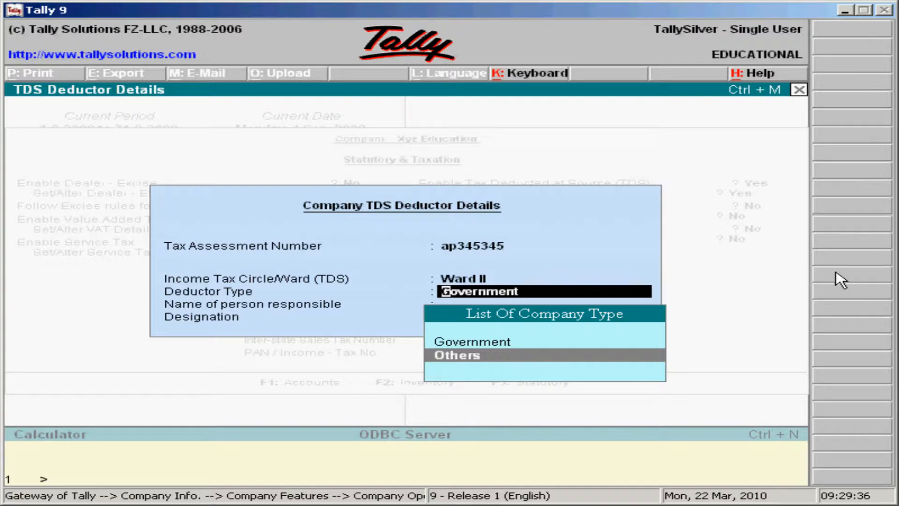
key("Return")
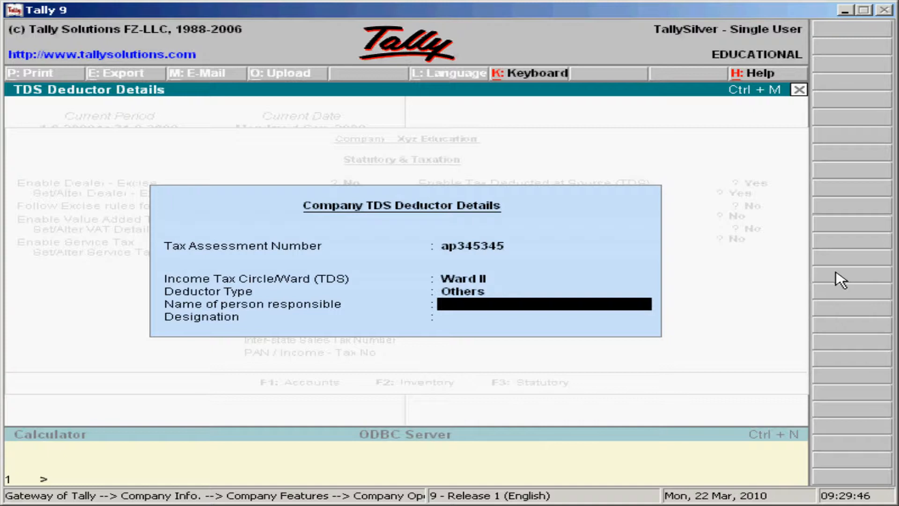
Enter the responsible person's name and the designation Manager in the TDS deductor details.
type("Ravi")
key("Return")
type("M")
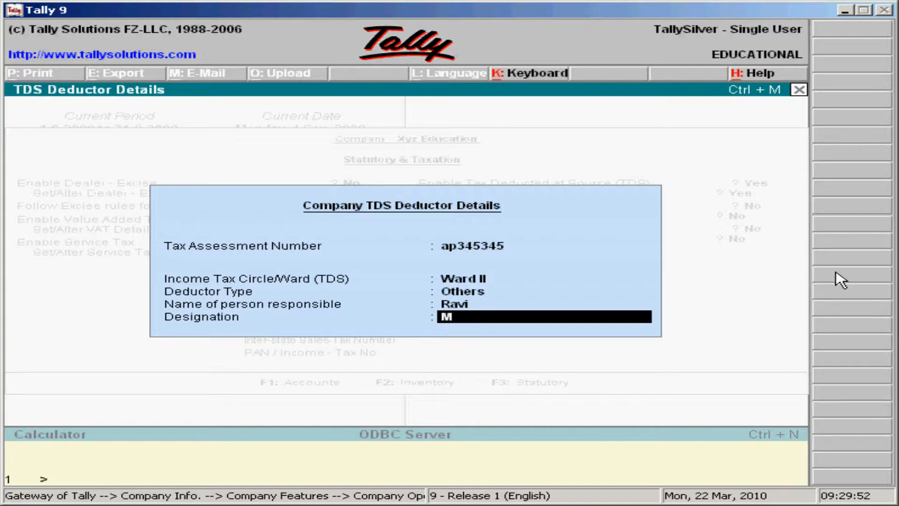
type("na")
key("BackSpace")
key("BackSpace")
type("anager")
key("Return")
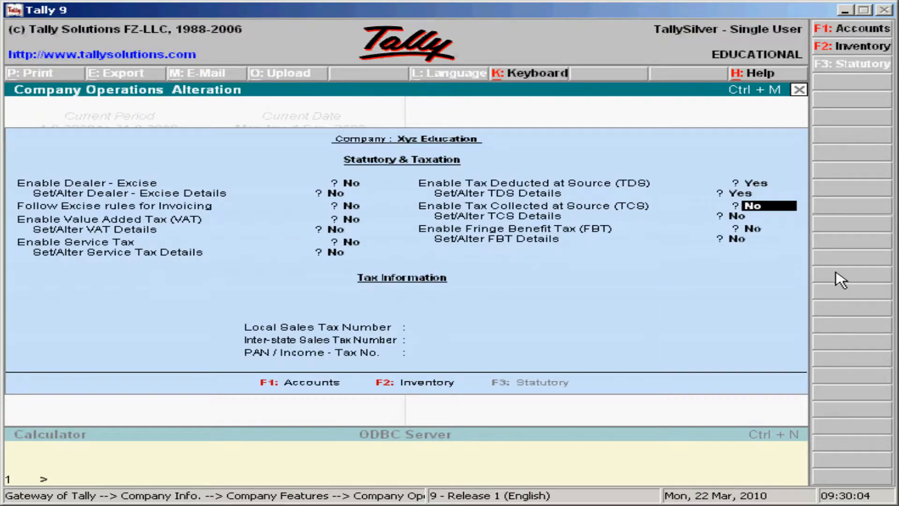
Keep the remaining statutory options and blank tax numbers as they are, and accept the company's statutory and taxation settings.
key("Return")
key("Return")
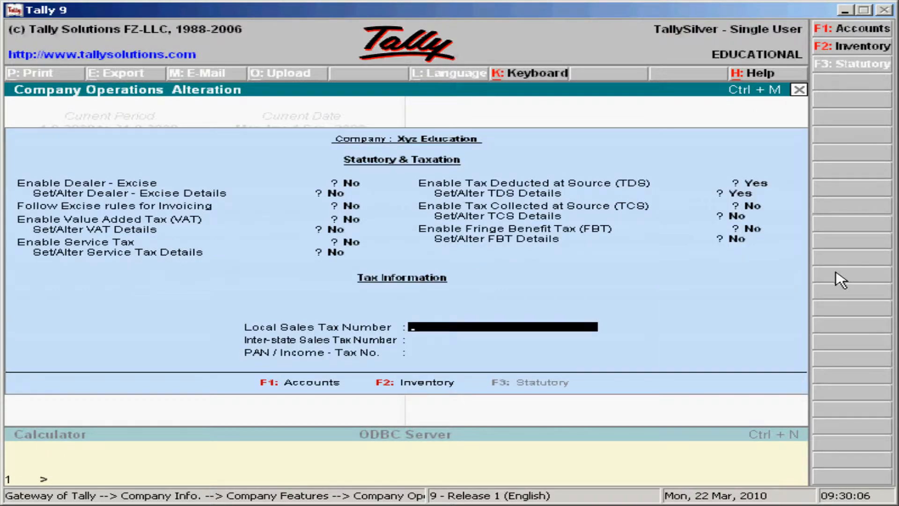
key("Return")
key("Return")
key("Return")
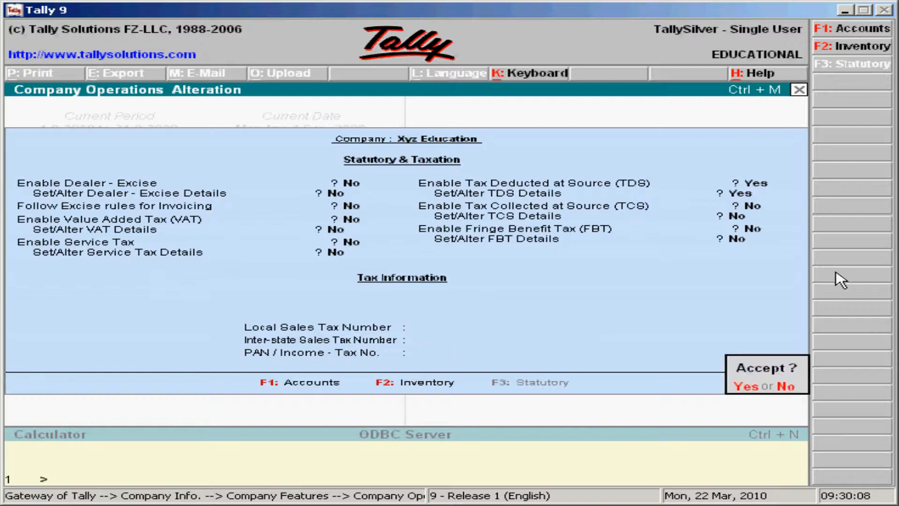
key("Return")
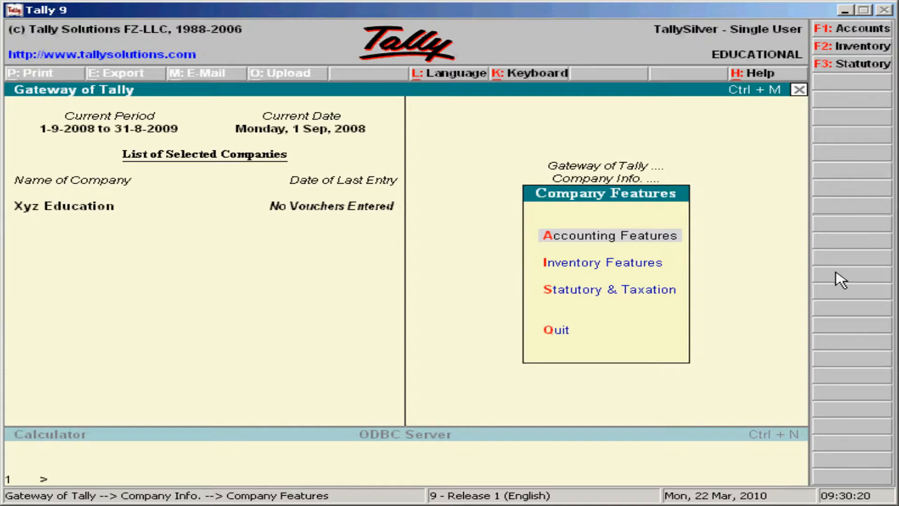
Leave the company features and open the creation form for a single ledger.
key("Escape")
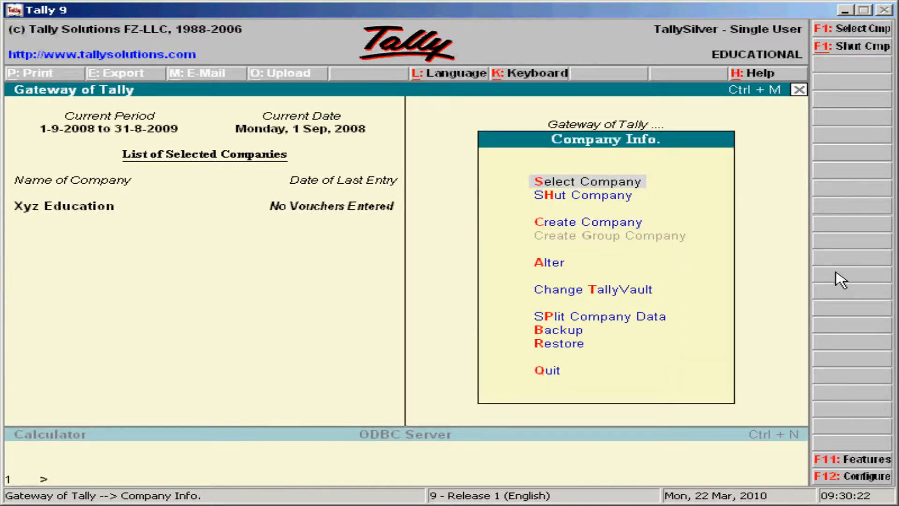
key("Escape")
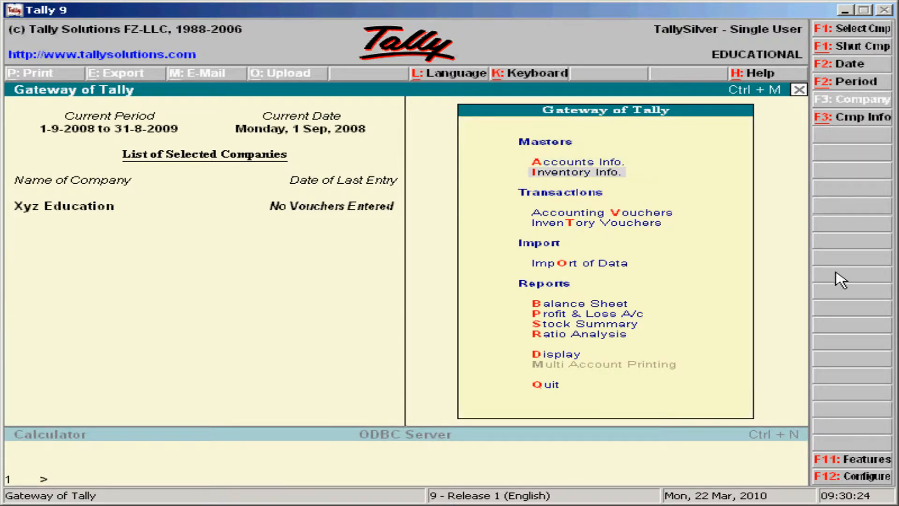
key("Down")
key("Down")
key("Up")
key("Up")
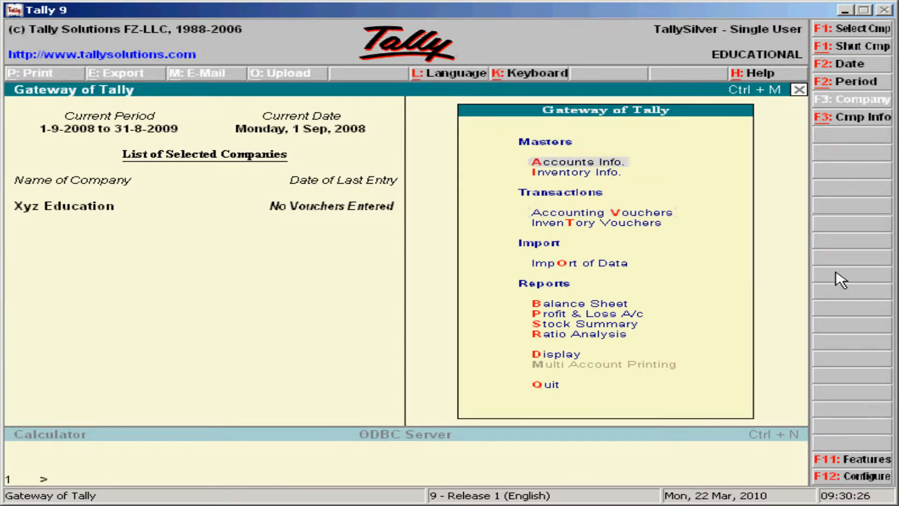
key("Return")
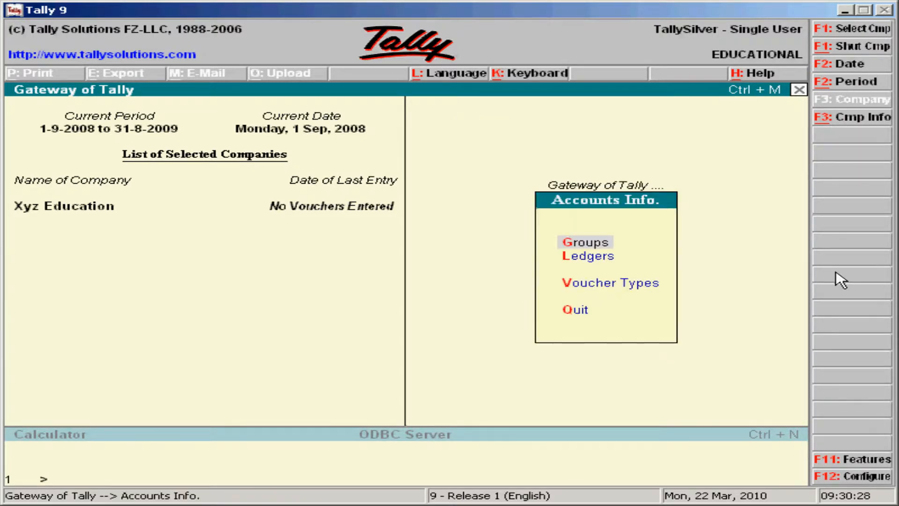
key("Down")
key("Return")
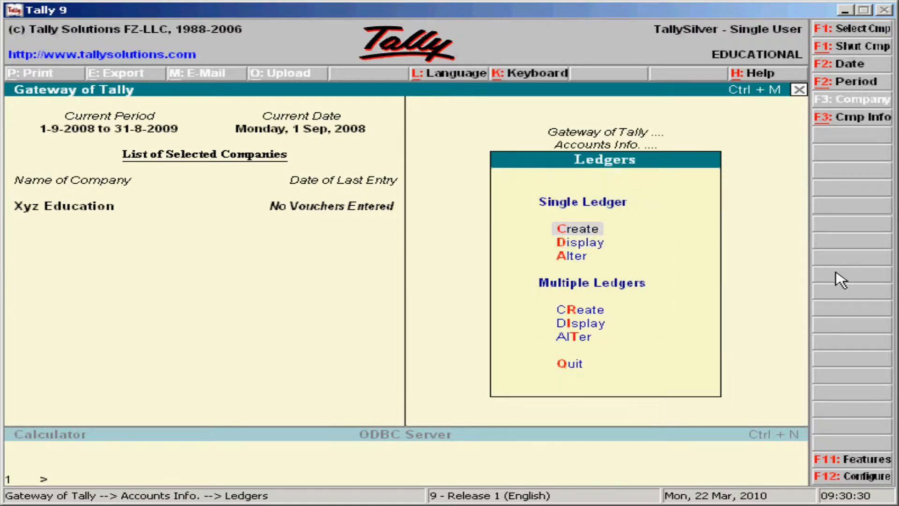
key("Return")
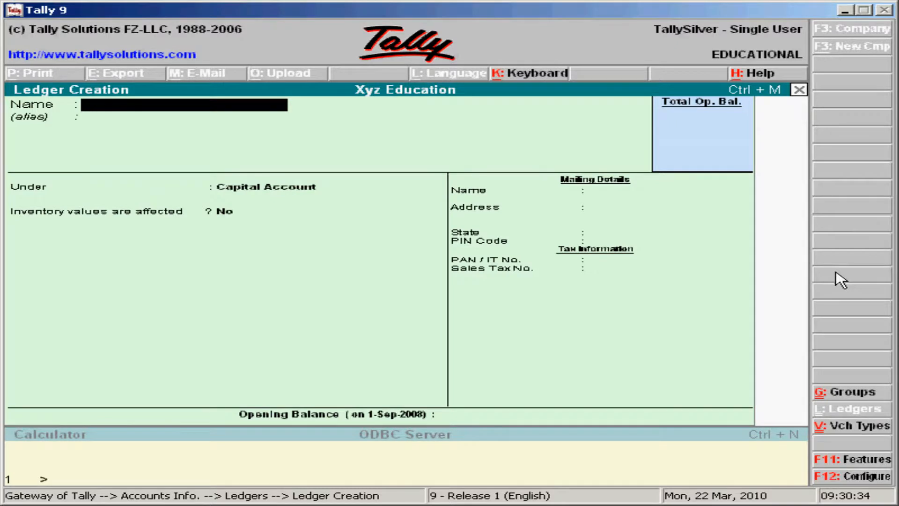
Name the ledger Advocate followed by the person's name, and place it under Sundry Creditors.
type("Advocate")
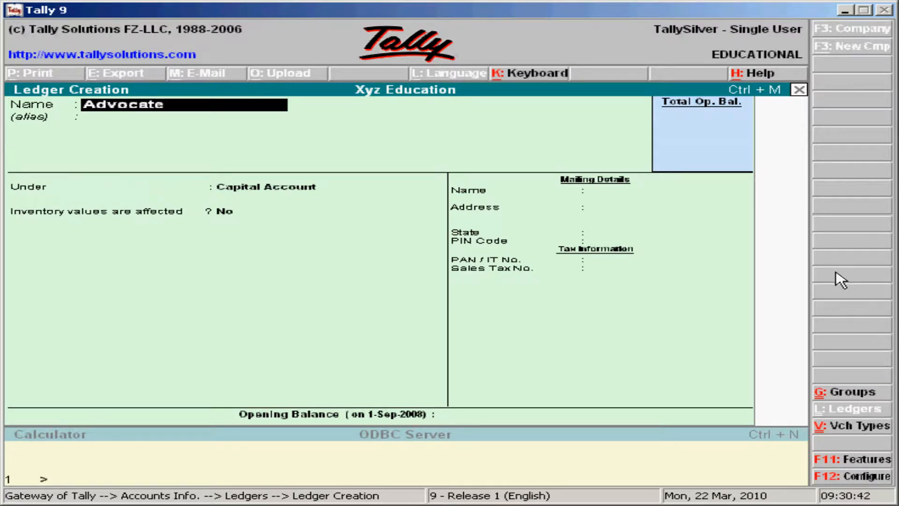
type(" Kumar")
key("Return")
key("Return")
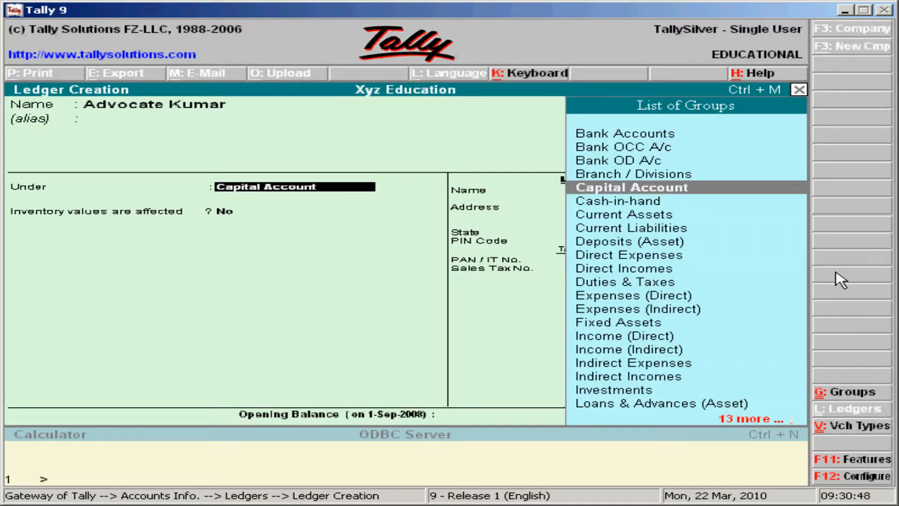
type("Su")
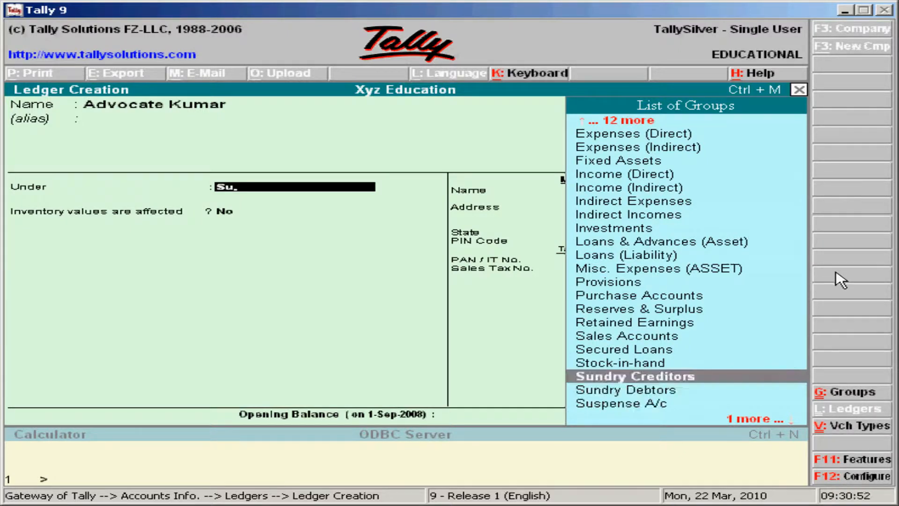
key("Return")
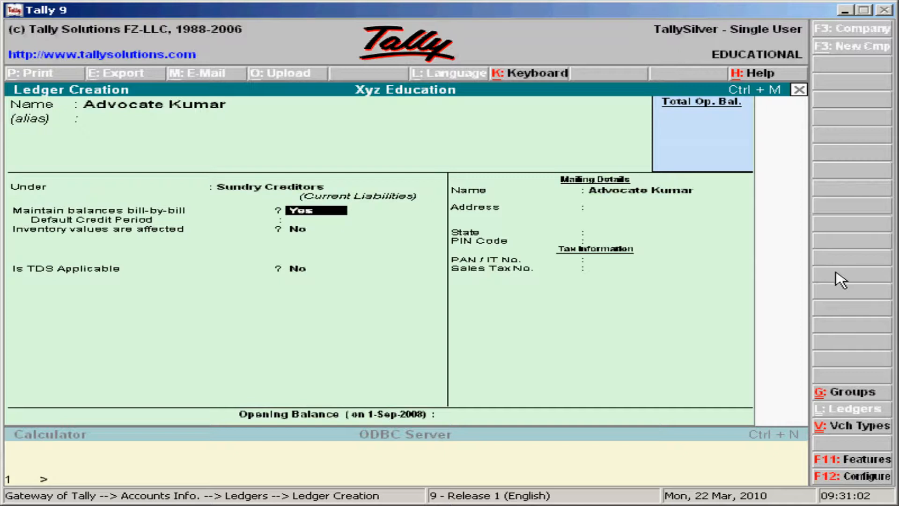
Keep bill-by-bill balances with no default credit period, and set TDS as applicable for the advocate's ledger.
key("Return")
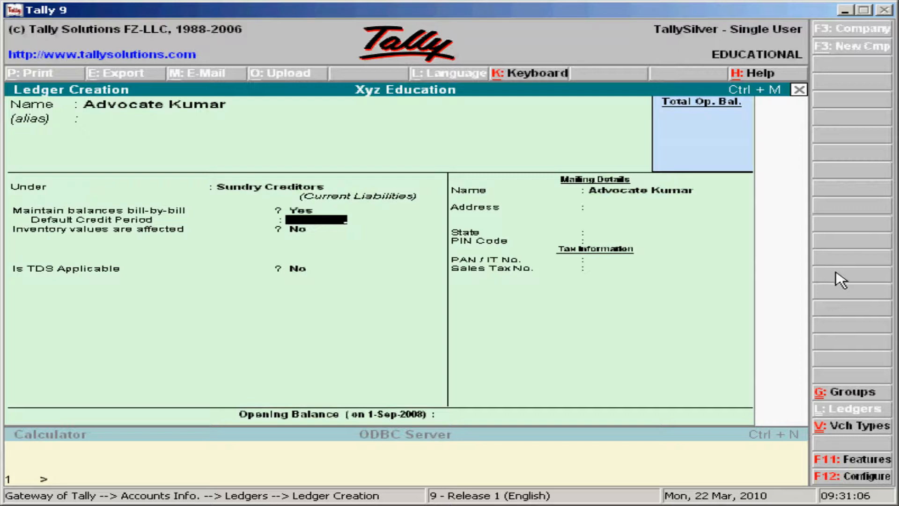
key("Return")
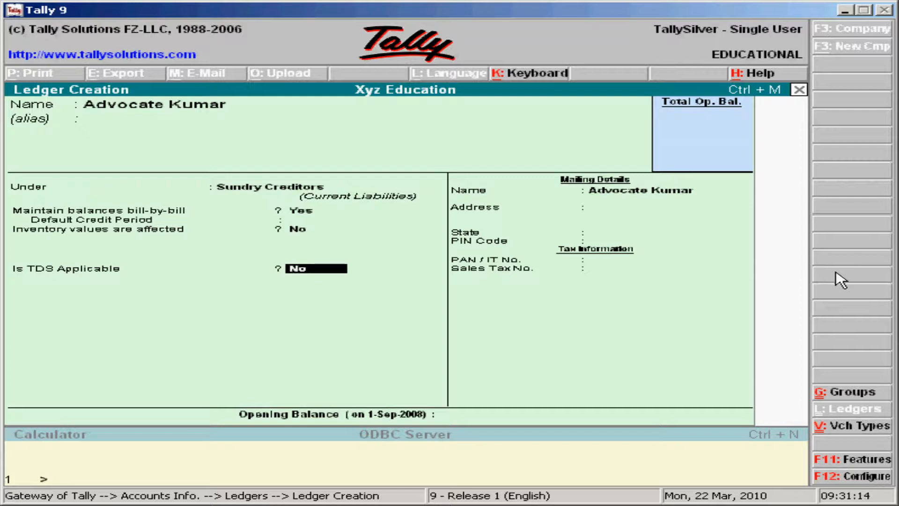
type("yes")
key("Return")
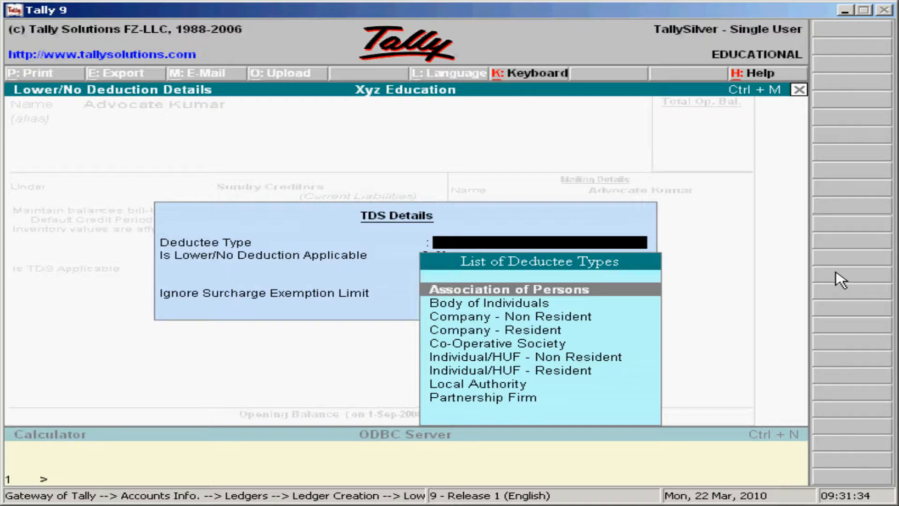
Set the deductee type to Individual/HUF - Resident, keeping lower/no deduction at No and ignore surcharge exemption limit at Yes.
key("Down")
key("Down")
key("Down")
key("Down")
key("Down")
key("Down")
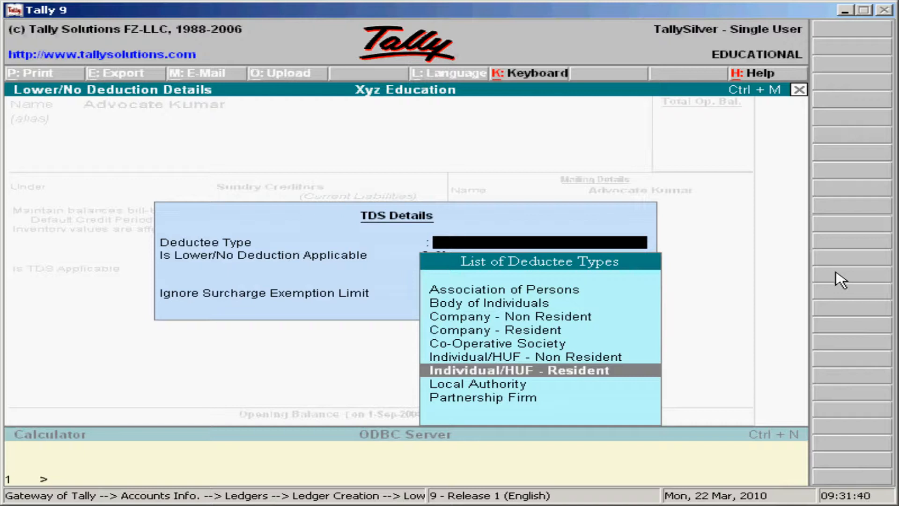
key("Return")
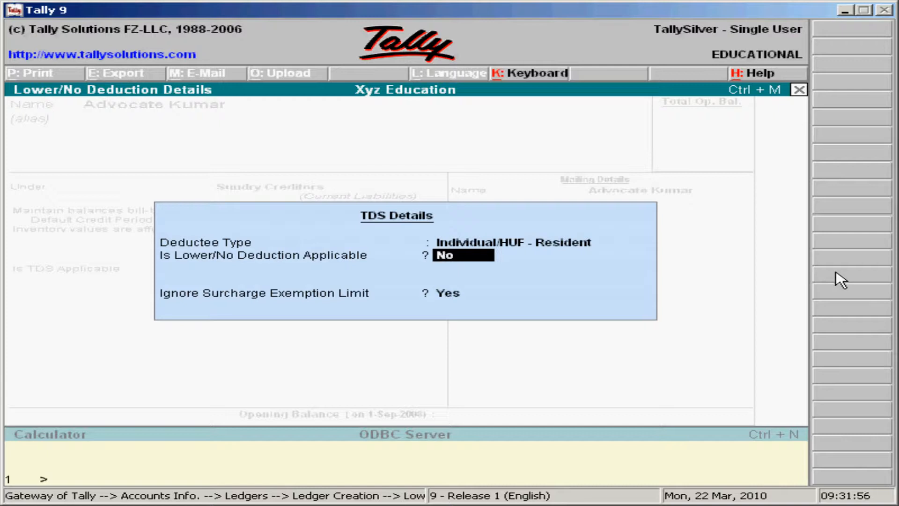
key("Return")
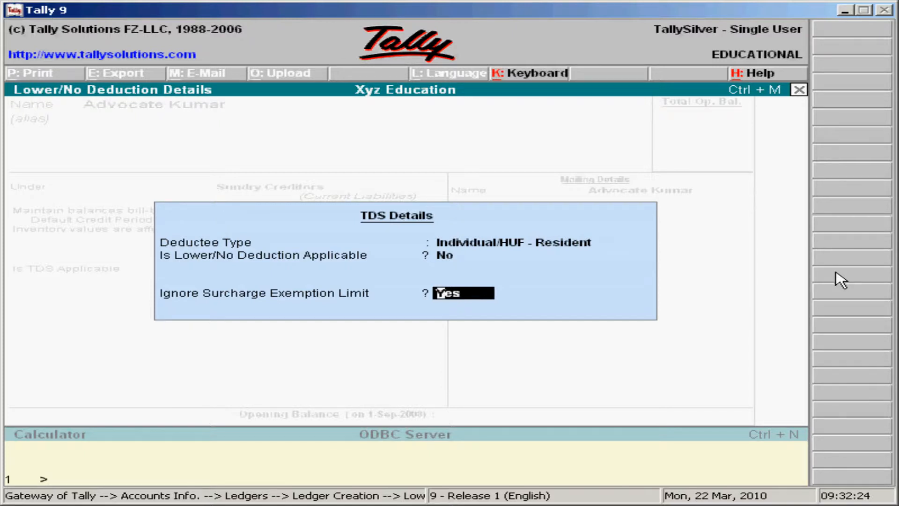
key("Return")
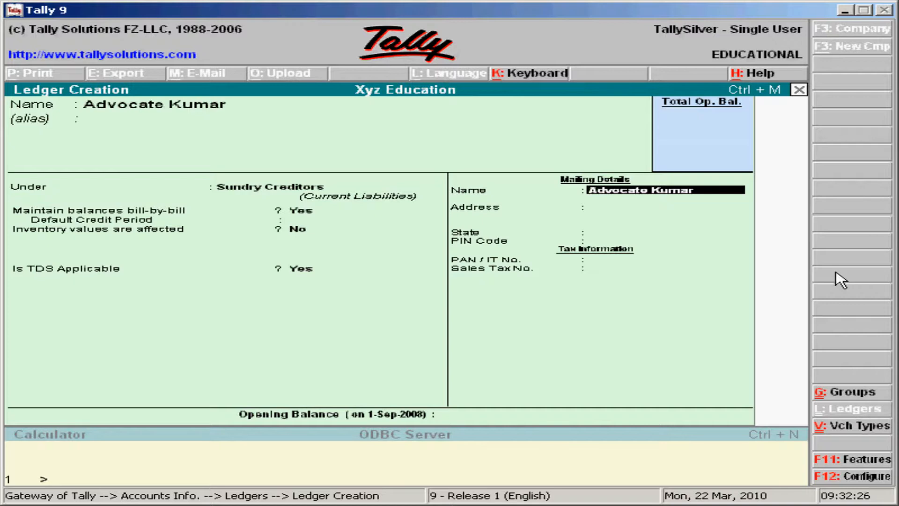
Set the state to Not Applicable, leave the other mailing, tax and opening balance fields blank, and save the advocate's ledger.
key("Return")
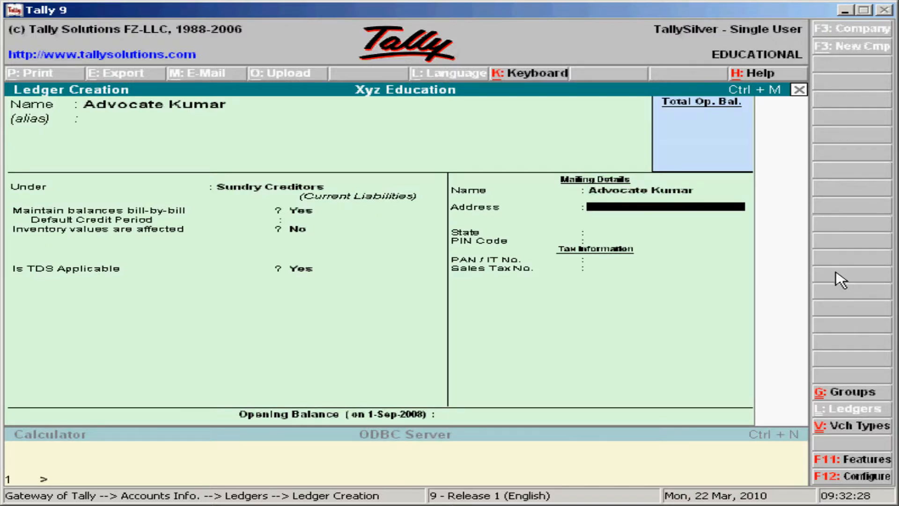
key("Return")
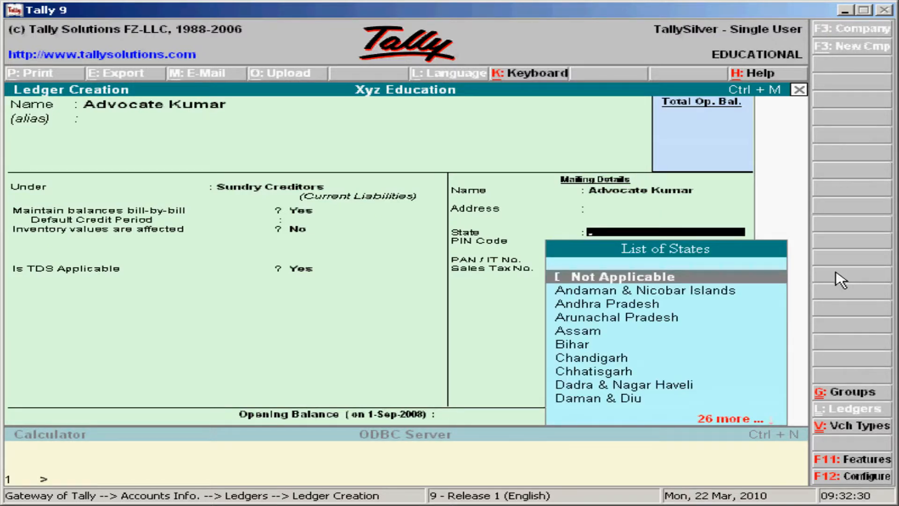
key("Return")
key("Return")
key("Return")
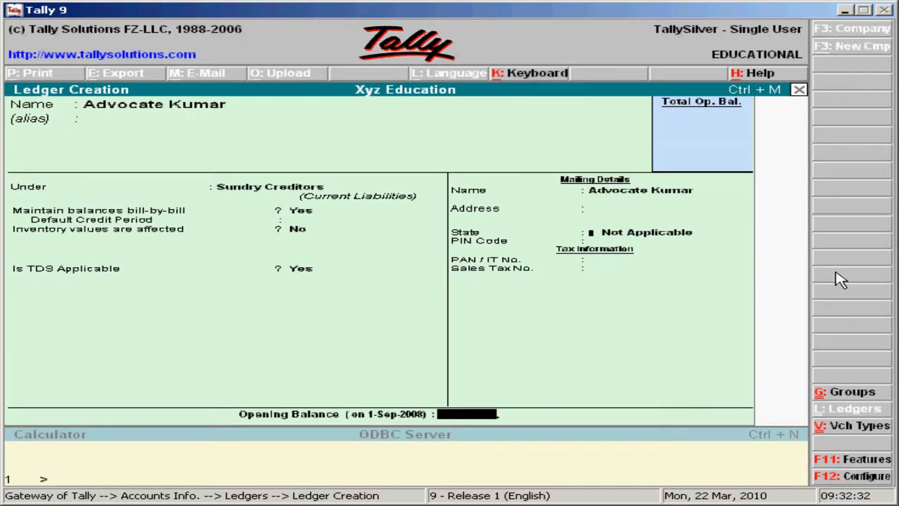
key("Return")
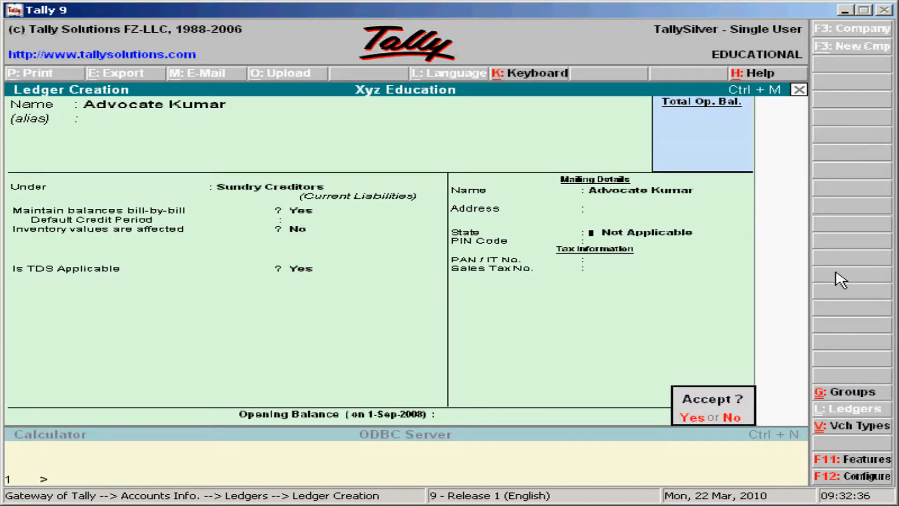
key("y")
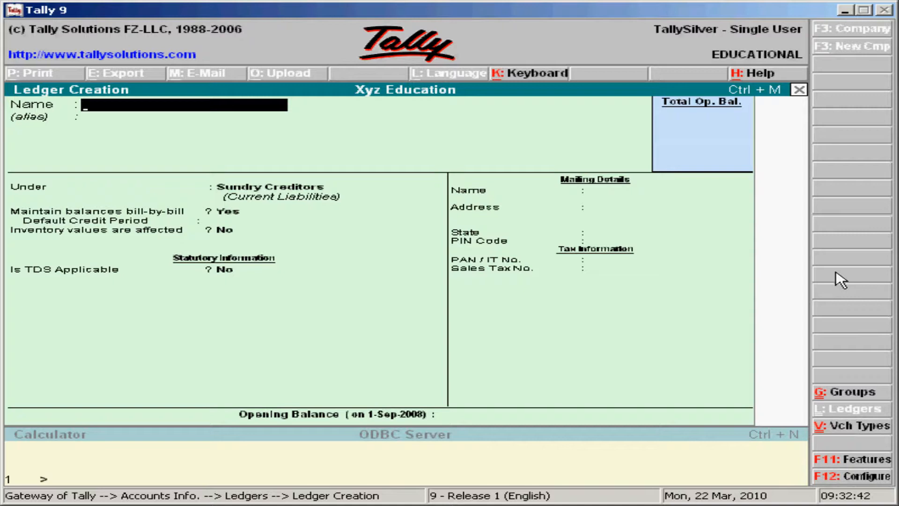
Name the ledger Auditor followed by the person's name, leave the alias blank, and place it under Sundry Creditors.
type("Auditor")
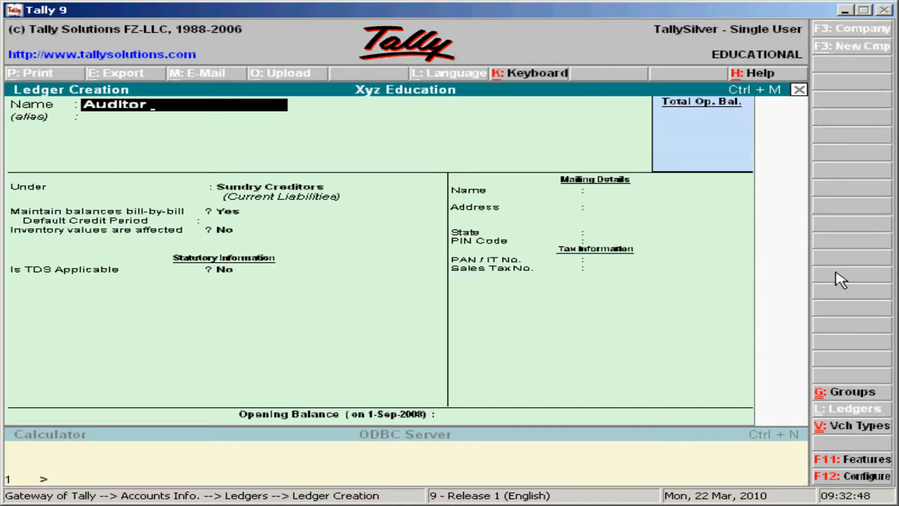
type(" Suresh")
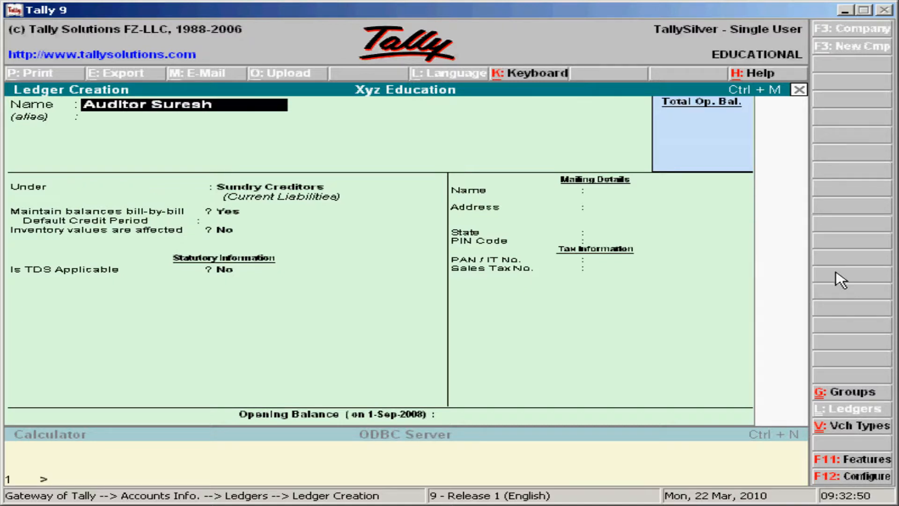
key("Return")
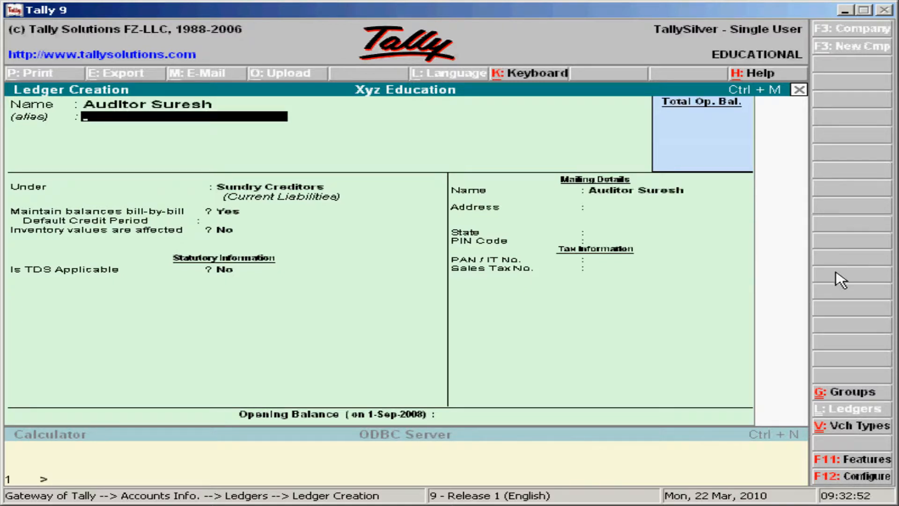
key("Return")
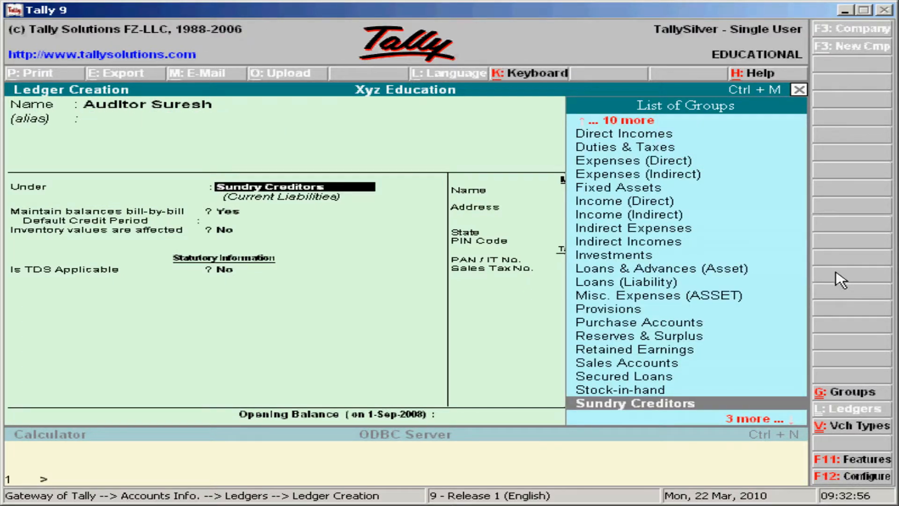
key("Return")
Keep bill-by-bill balances at Yes with no default credit period, and set TDS as applicable for the auditor's ledger.
key("Return")
key("Return")
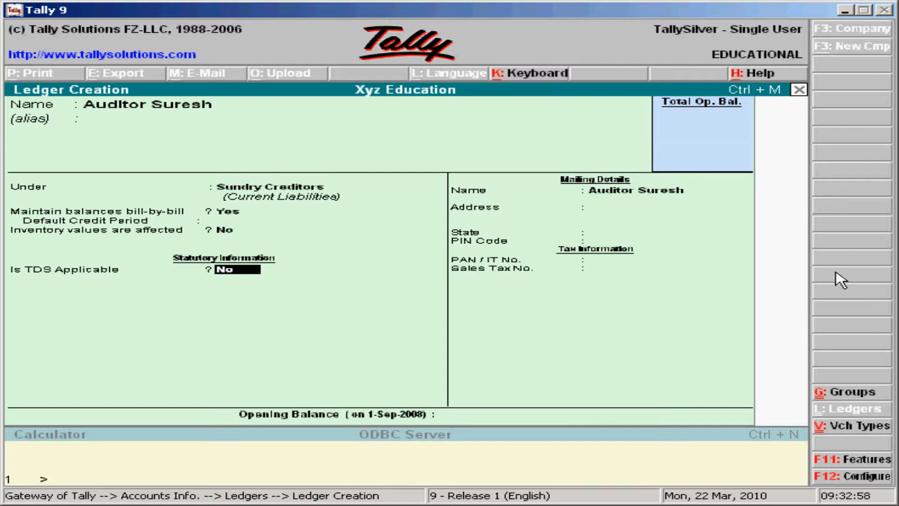
type("yes")
key("Return")
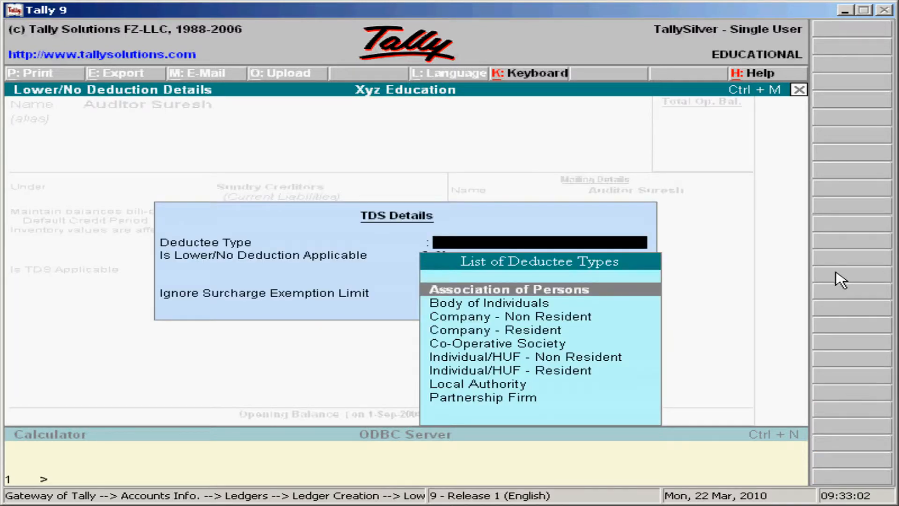
Set the auditor's deductee type to Individual/HUF - Resident, keeping lower/no deduction at No and ignore surcharge exemption limit at Yes.
key("Down")
key("Down")
key("Down")
key("Down")
key("Down")
key("Down")
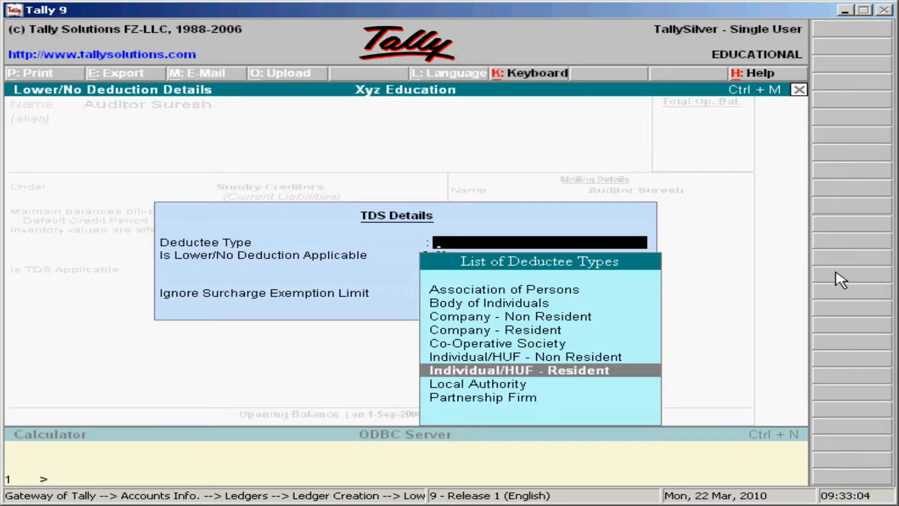
key("Return")
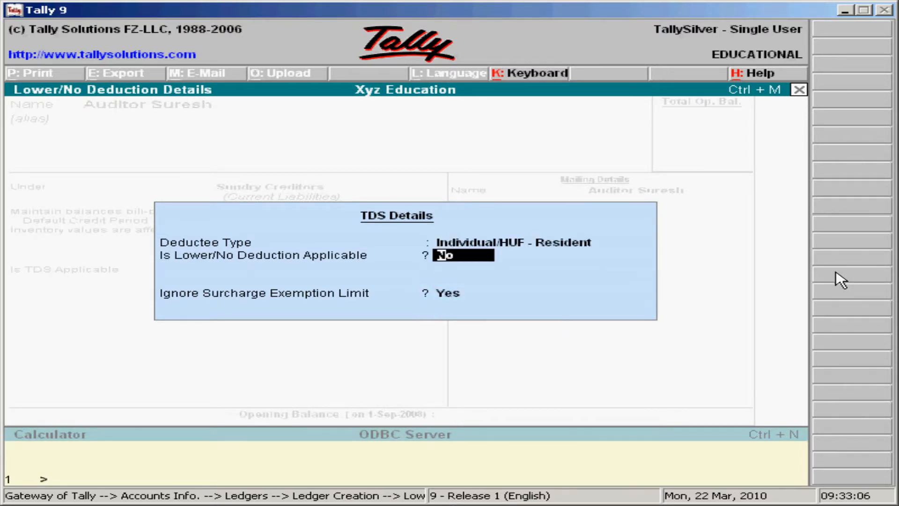
key("Return")
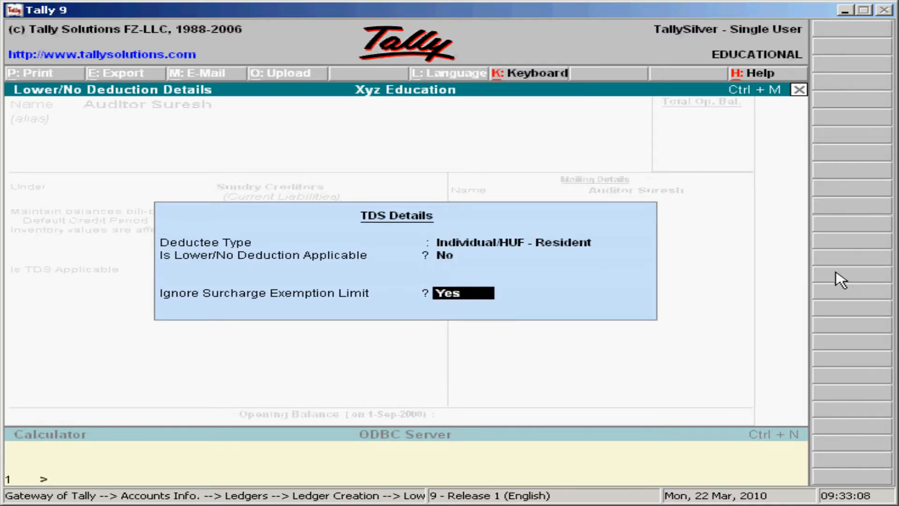
key("Return")
Set the state to Not Applicable, leave the remaining address, tax and opening balance fields blank, and save the auditor's ledger.
key("Return")
key("Return")
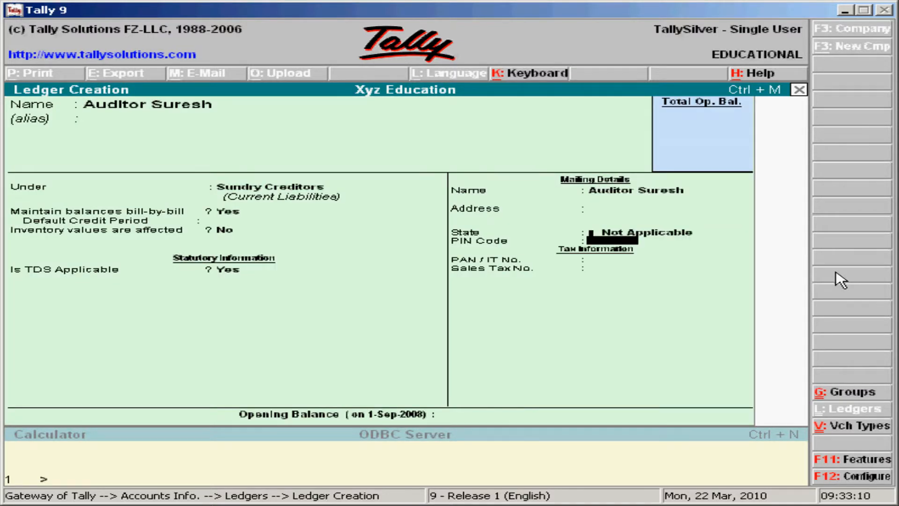
key("Return")
key("Return")
key("Return")
key("Return")
key("Return")
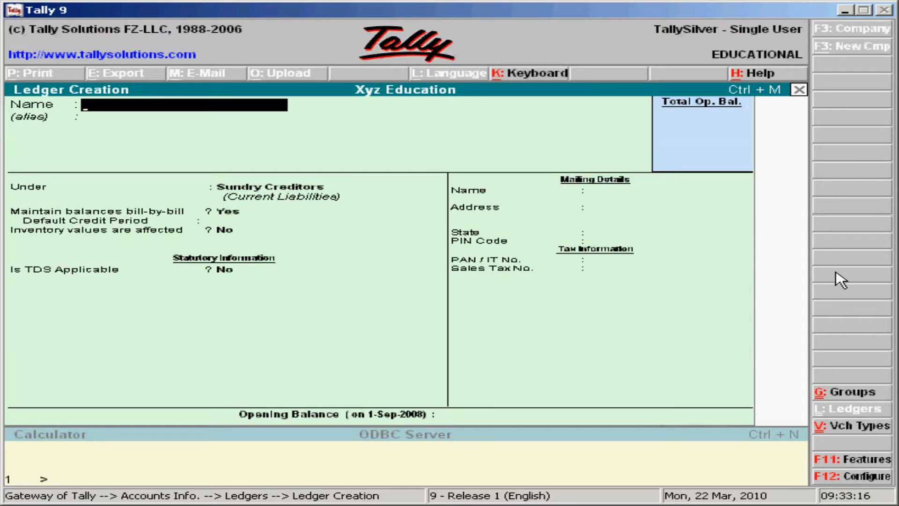
Name a new ledger Professional Charges, leave the alias blank, and place it under Indirect Expenses.
type("Professional")
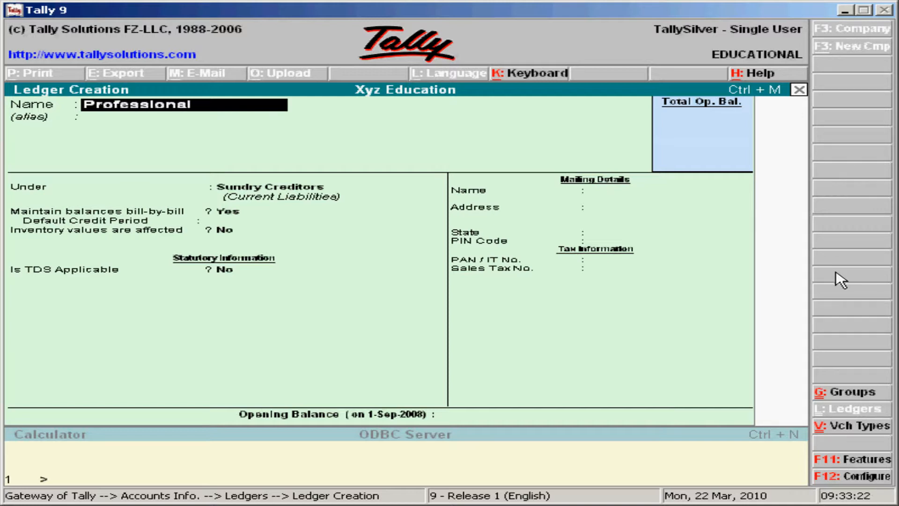
type(" Charges")
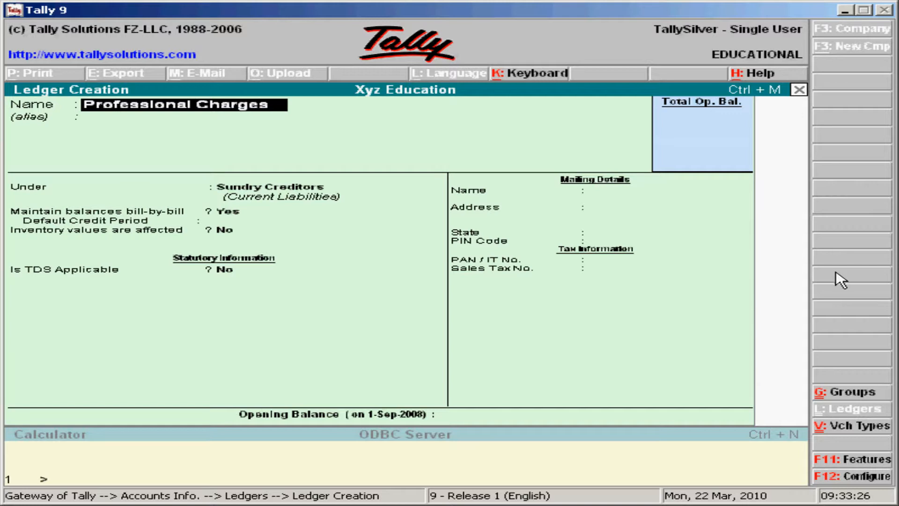
key("Return")
key("Return")
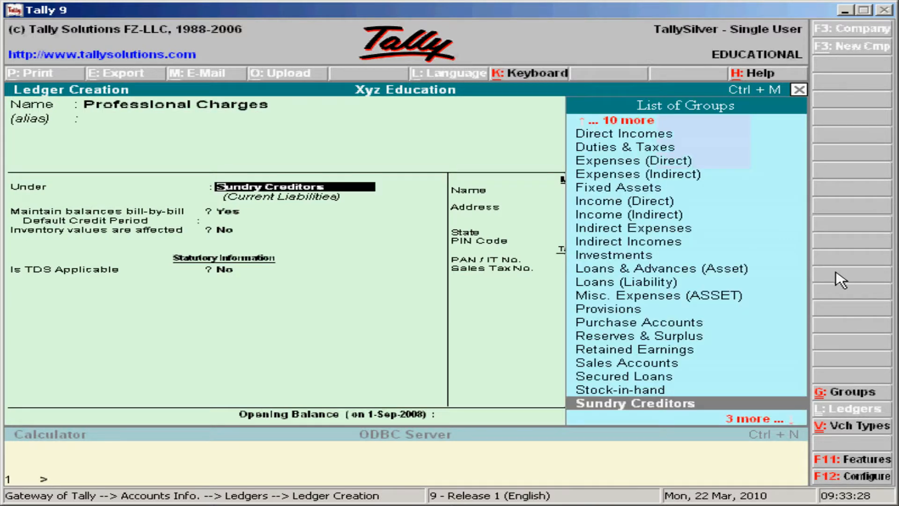
type("i")
key("Down")
key("Down")
key("Down")
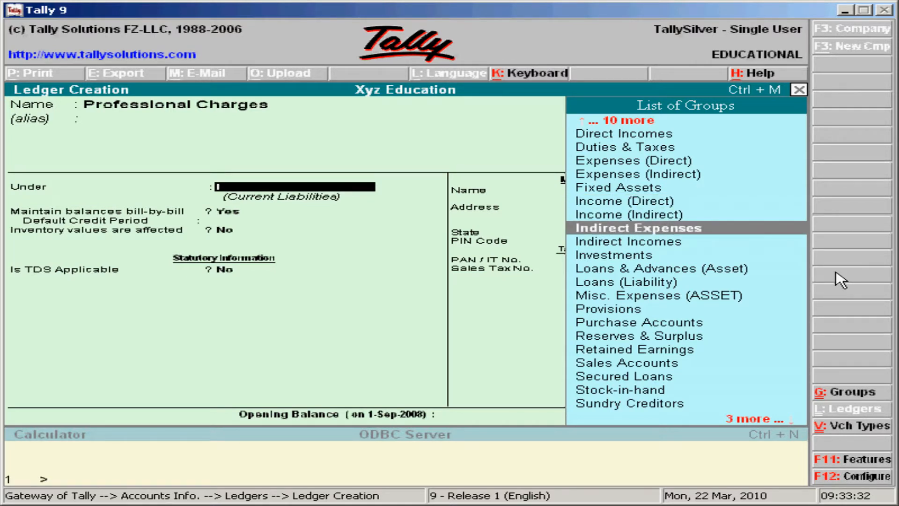
key("Return")
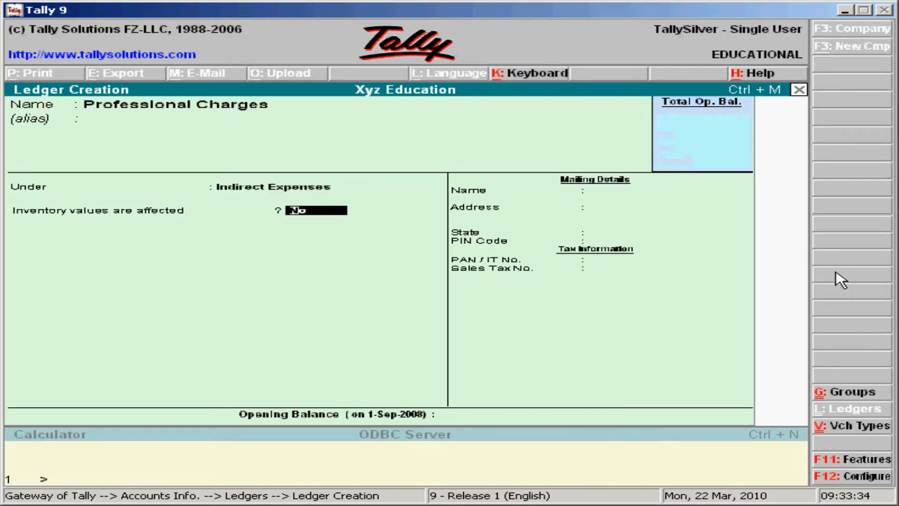
Keep inventory values affected at No, leave the opening balance blank, and save the Professional Charges ledger.
key("Return")
key("Return")
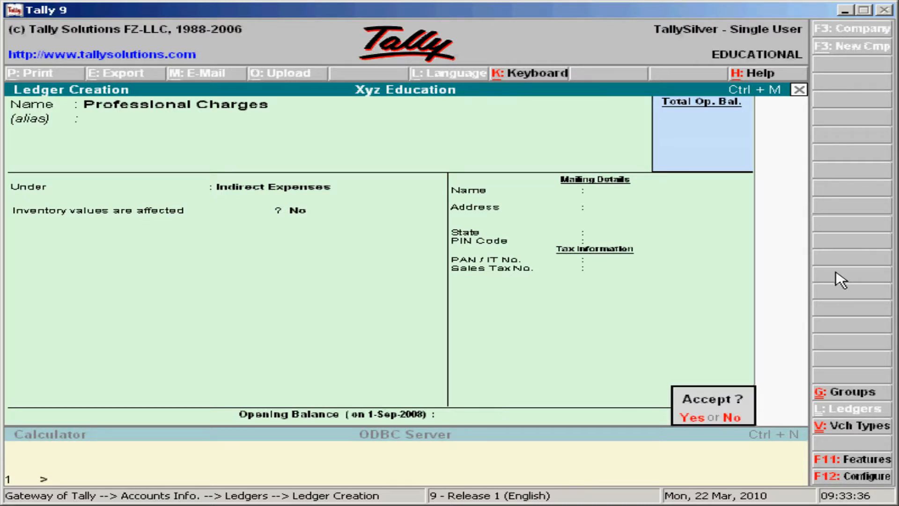
key("Return")
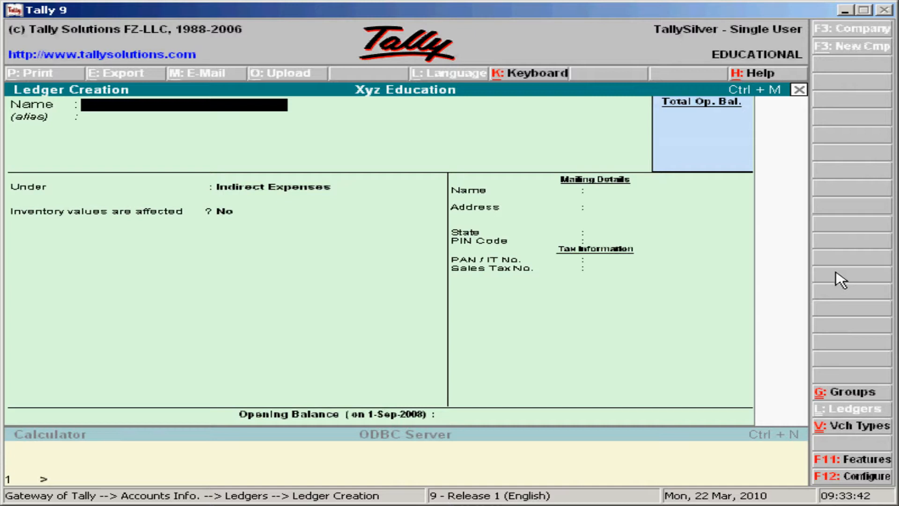
Name a new ledger TDS on Contractors, leave the alias blank, and place it under Duties & Taxes.
type("TDS on con")
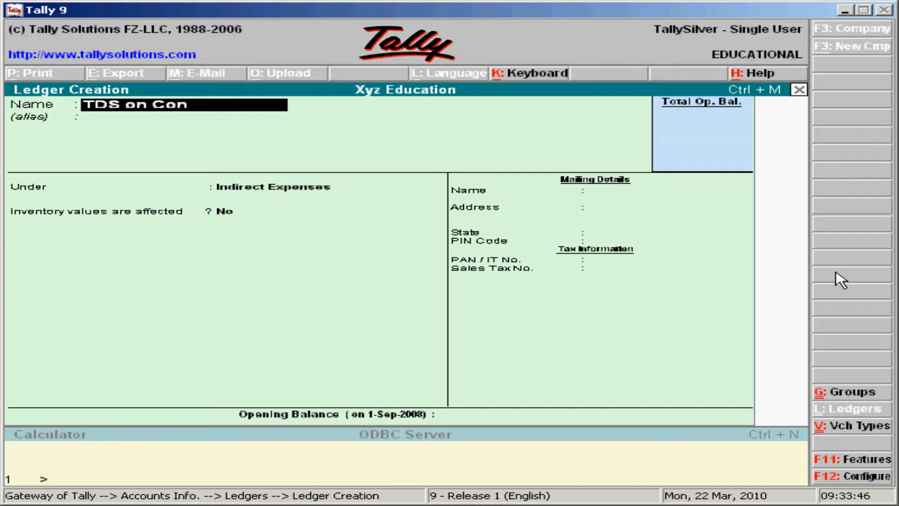
type("tractors")
key("Return")
key("Return")
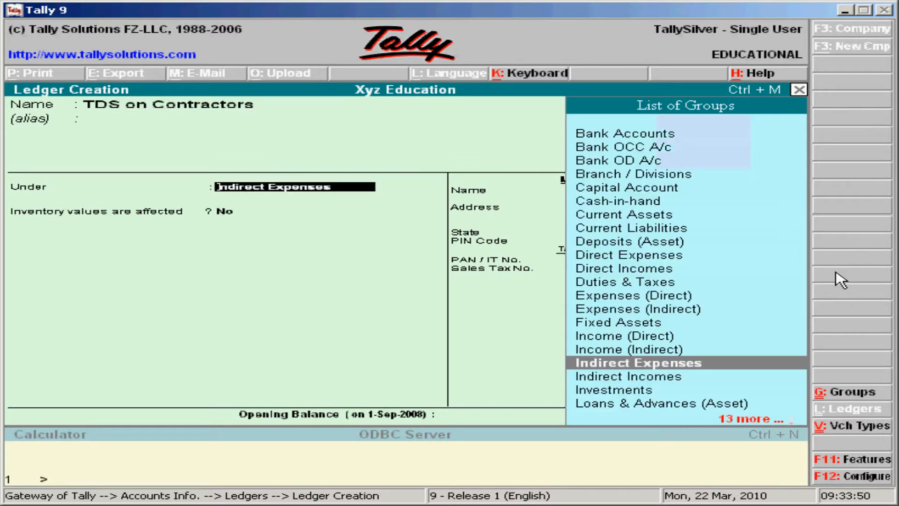
type("D")
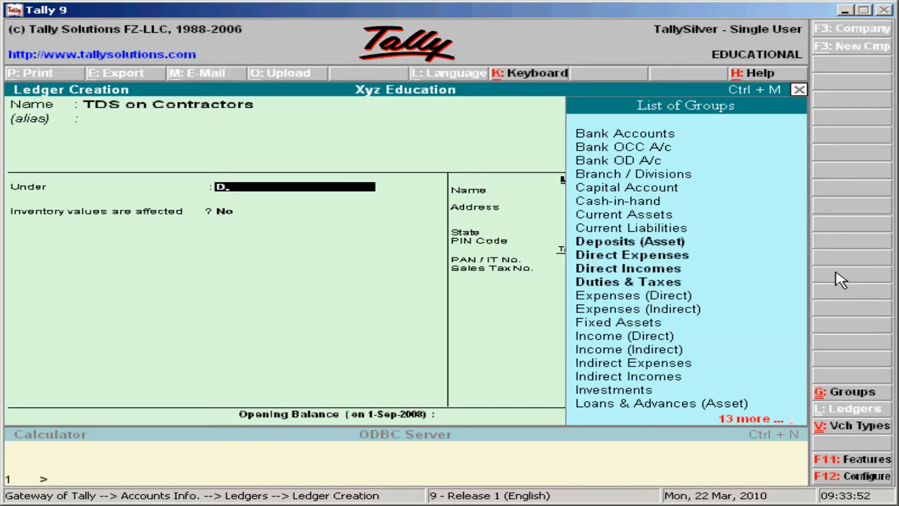
key("Down")
key("Down")
key("Down")
key("Down")
key("Return")
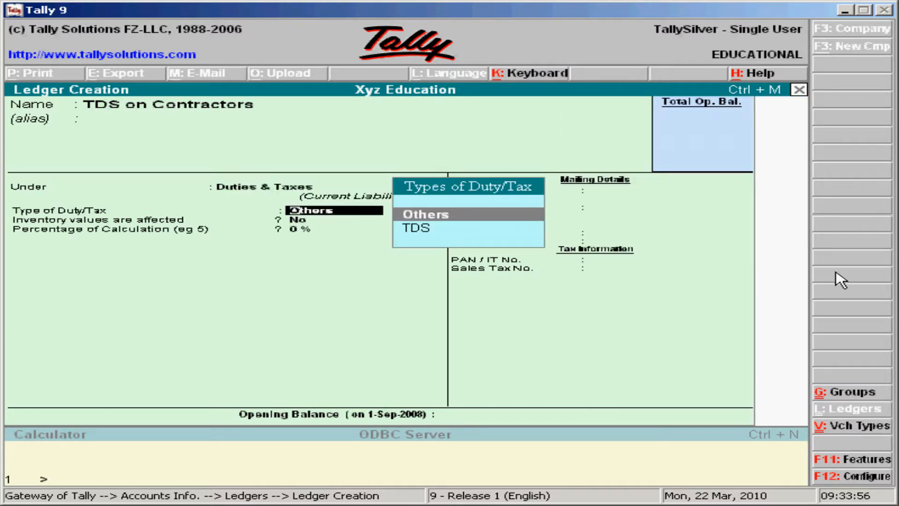
Set the ledger's type of duty/tax to TDS and its nature of payment to Payment to Sub-Contractors.
key("Down")
key("Return")
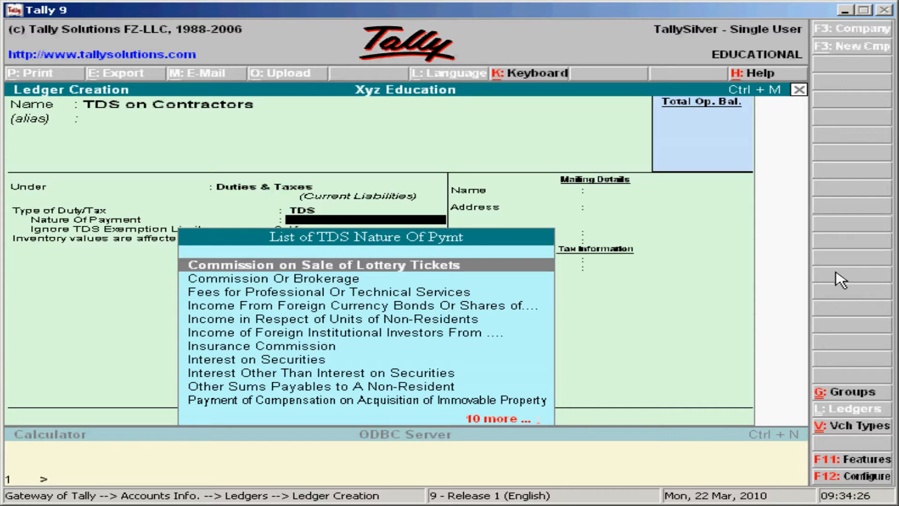
key("Down")
key("Down")
key("Down")
key("Down")
key("Down")
key("Down")
key("Down")
key("Down")
key("Down")
key("Down")
key("Down")
key("Down")
key("Down")
key("Down")
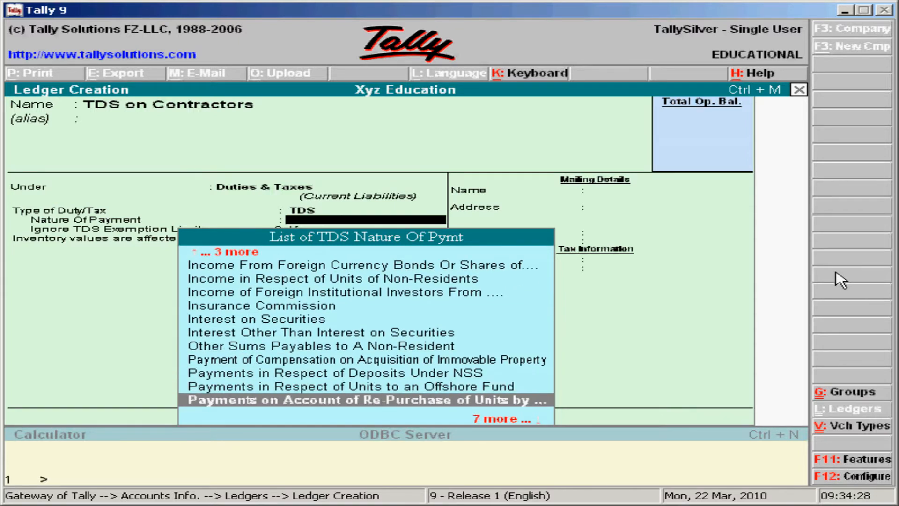
key("Down")
key("Down")
key("Down")
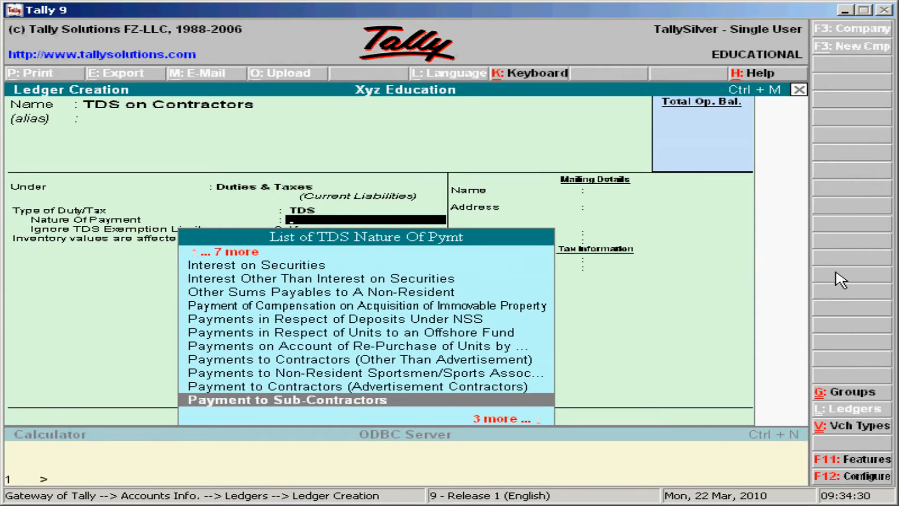
key("Return")
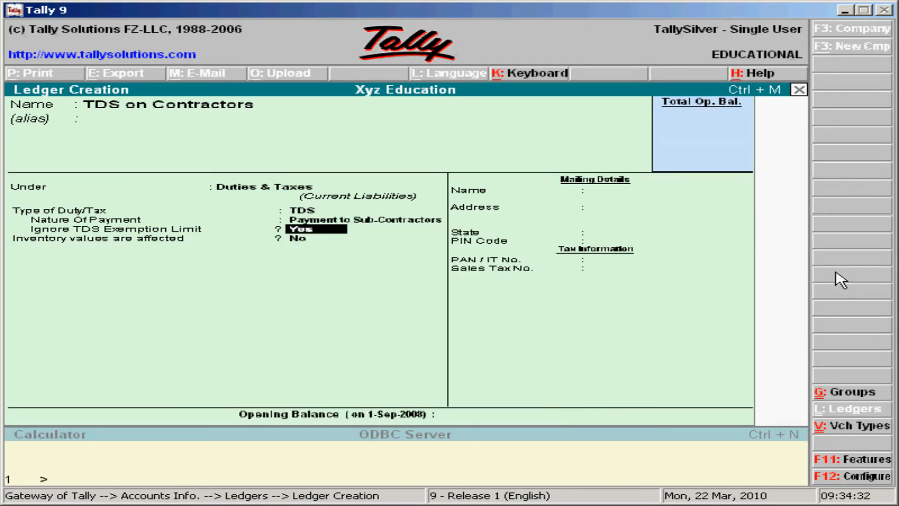
Keep ignore TDS exemption limit at Yes, leave the opening balance blank, and save the TDS on Contractors ledger.
key("Return")
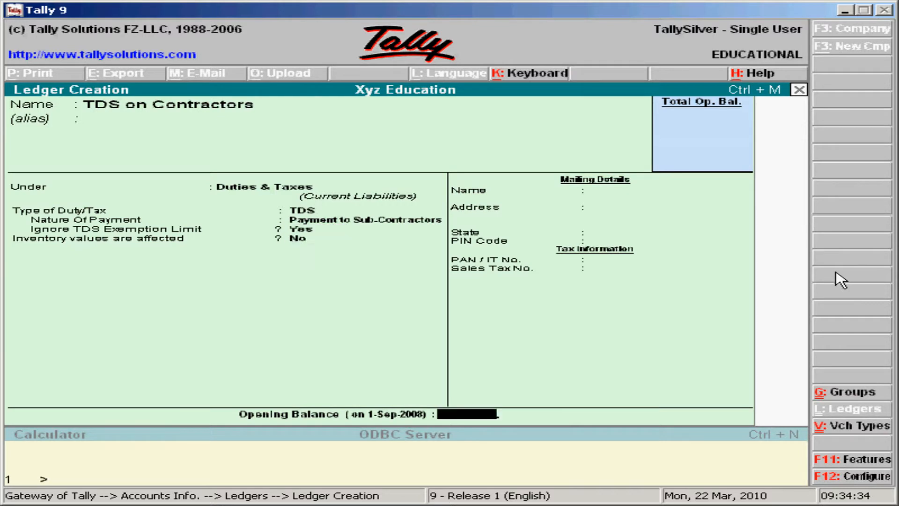
key("Return")
key("n")
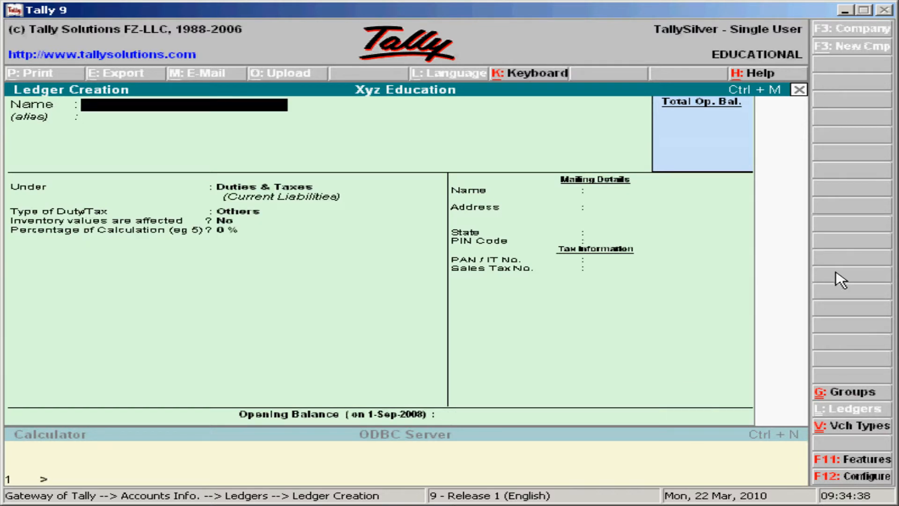
Name a new ledger TDS on Professional Service and leave its alias blank.
type("TDS on")
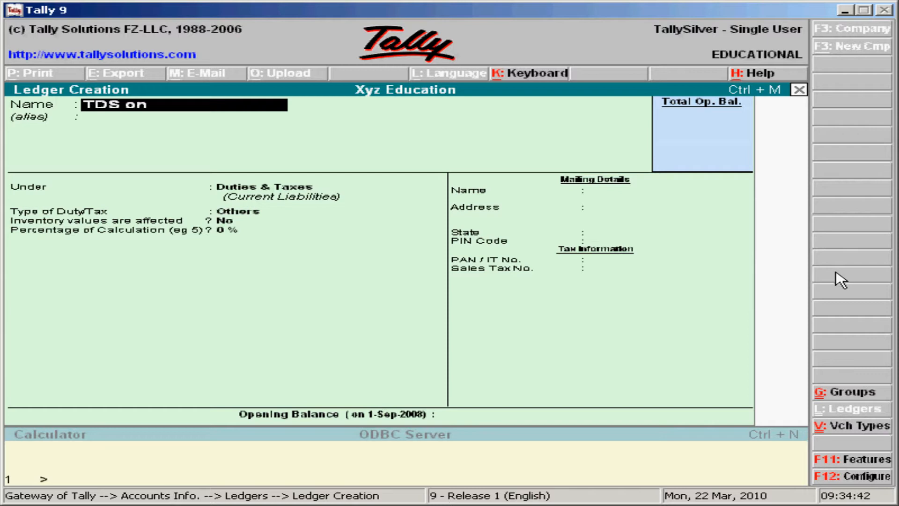
type(" Professi")
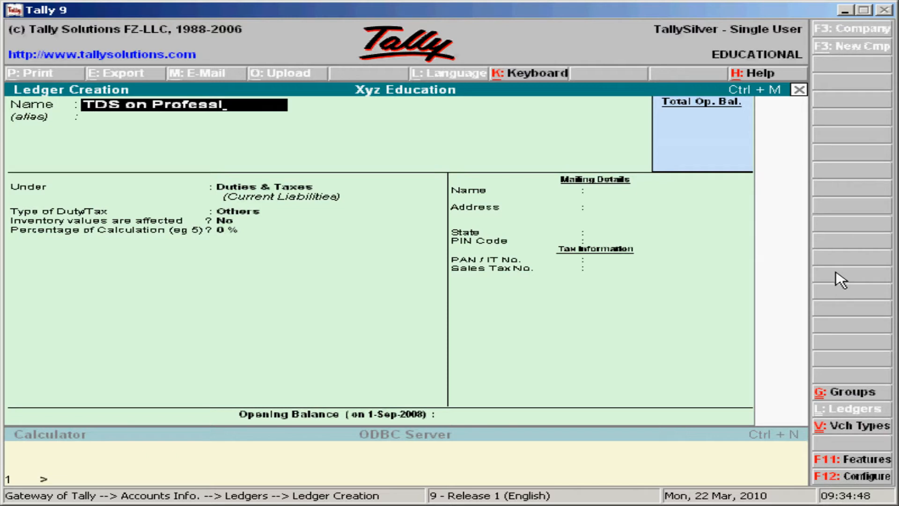
type("onal Se")
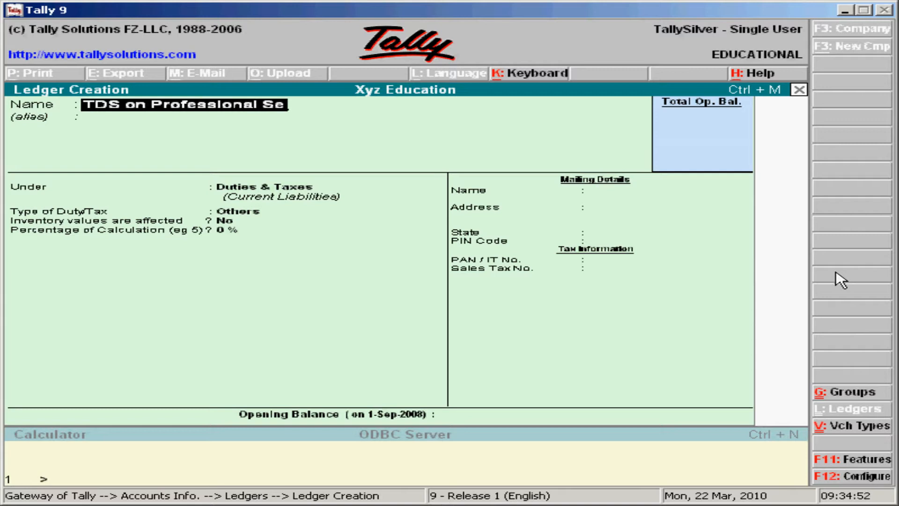
type("rvice")
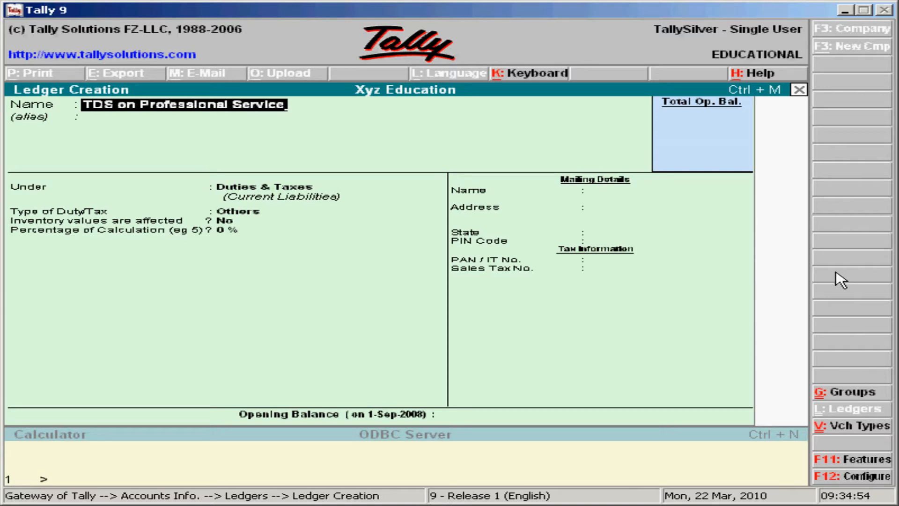
key("Return")
key("Return")
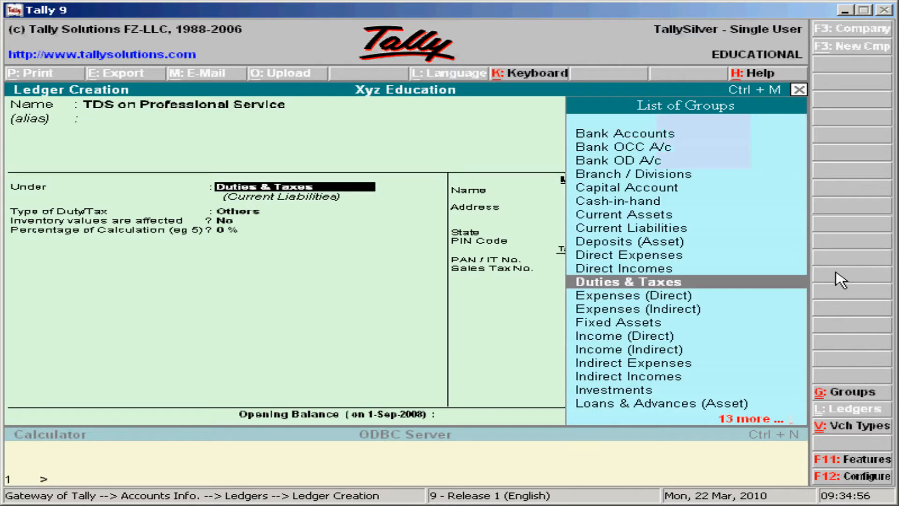
Place the TDS on Professional Service ledger under Duties & Taxes and set its type of duty/tax to TDS.
key("Return")
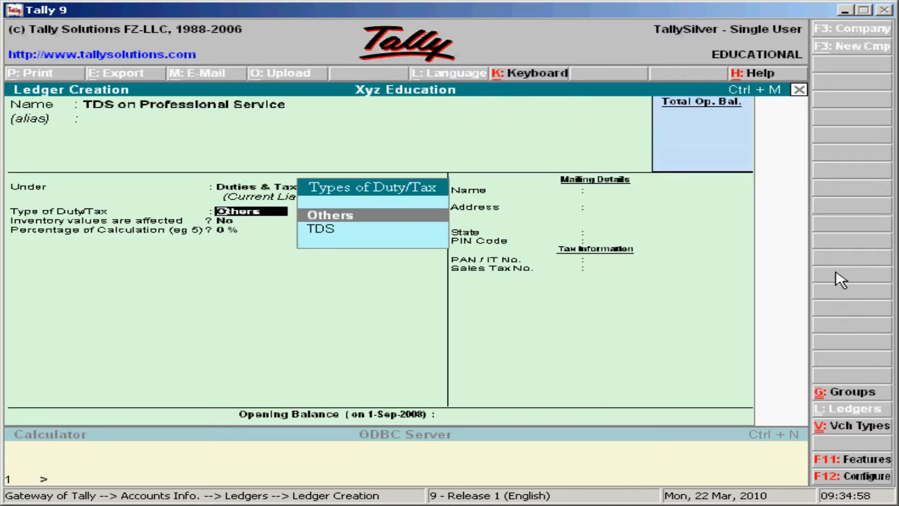
key("Down")
key("Return")
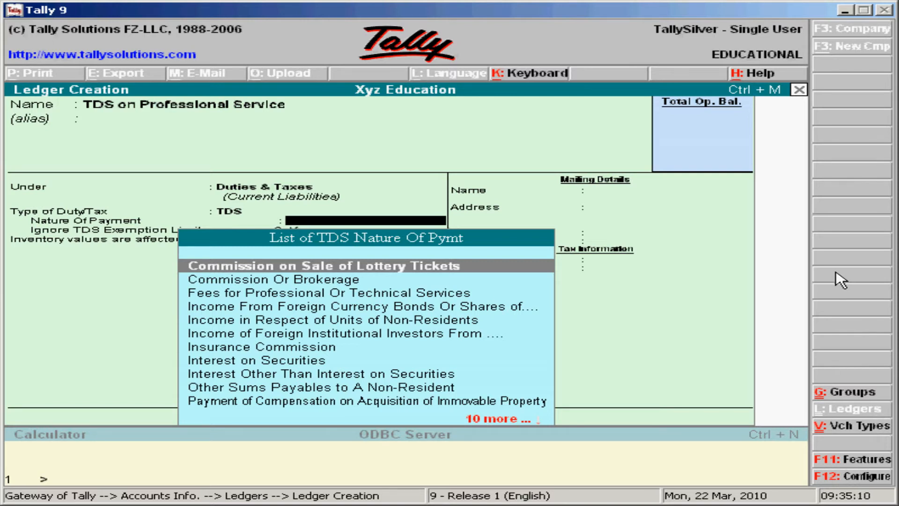
Set the nature of payment to Fees for Professional Or Technical Services, keep the remaining defaults, and save the TDS on Professional Service ledger.
key("Down")
key("Down")
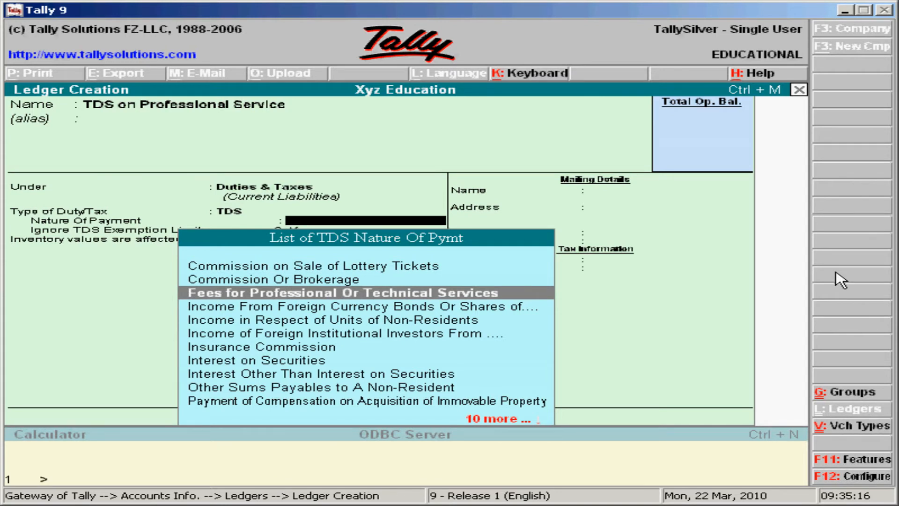
key("Return")
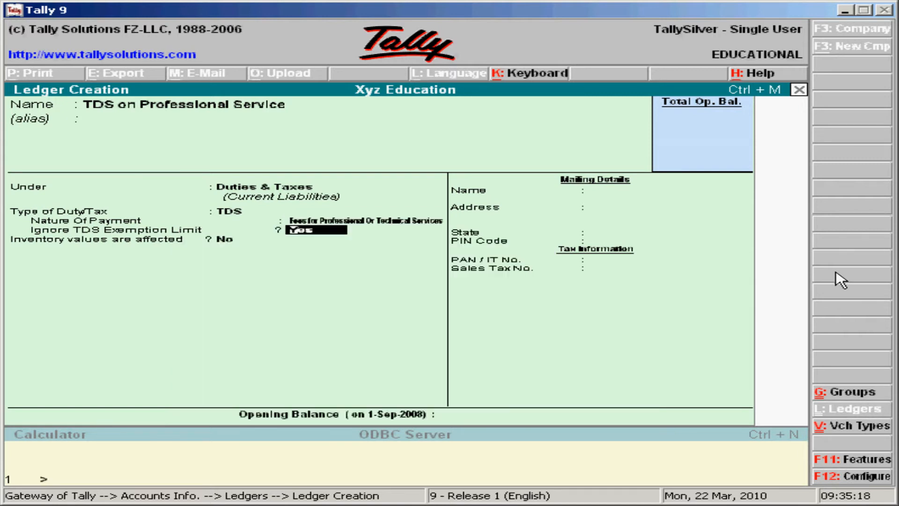
key("Return")
key("Return")
key("Return")
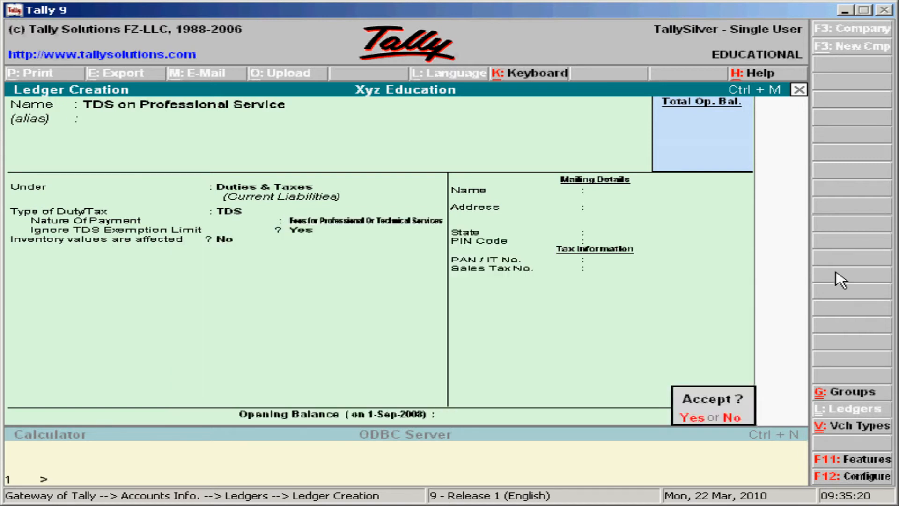
key("Return")
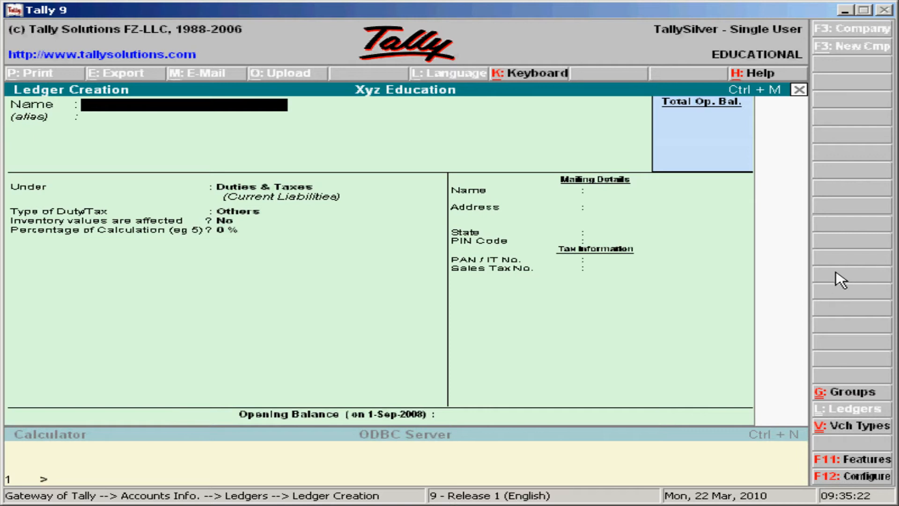
Name a new ledger TDS on Rent, leave its alias blank, and keep it under Duties & Taxes.
type("TDS on Re")
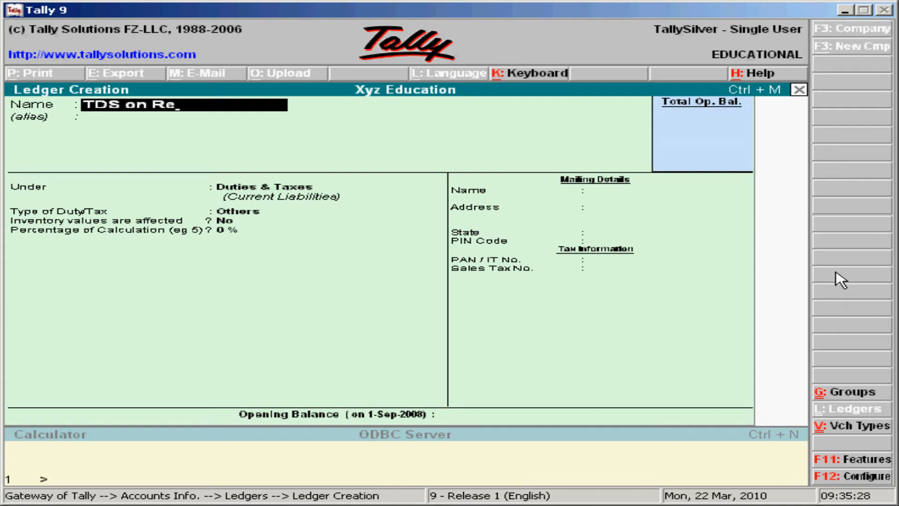
type("nt")
key("Return")
key("Return")
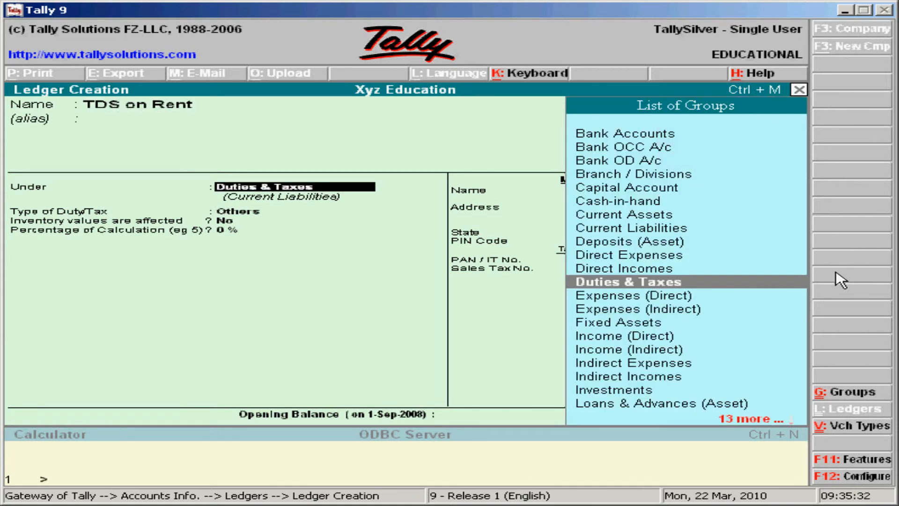
key("Return")
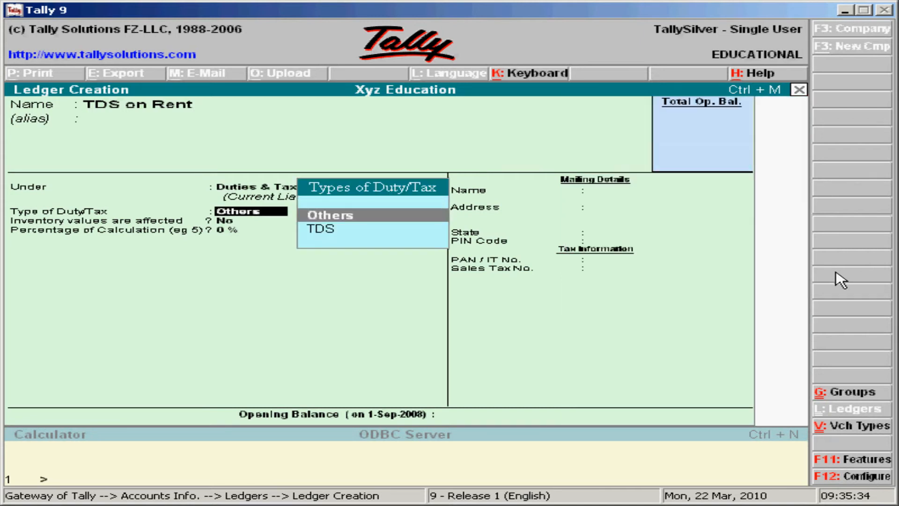
Set the TDS on Rent ledger's type of duty/tax to TDS and its nature of payment to Rent.
key("Down")
key("Return")
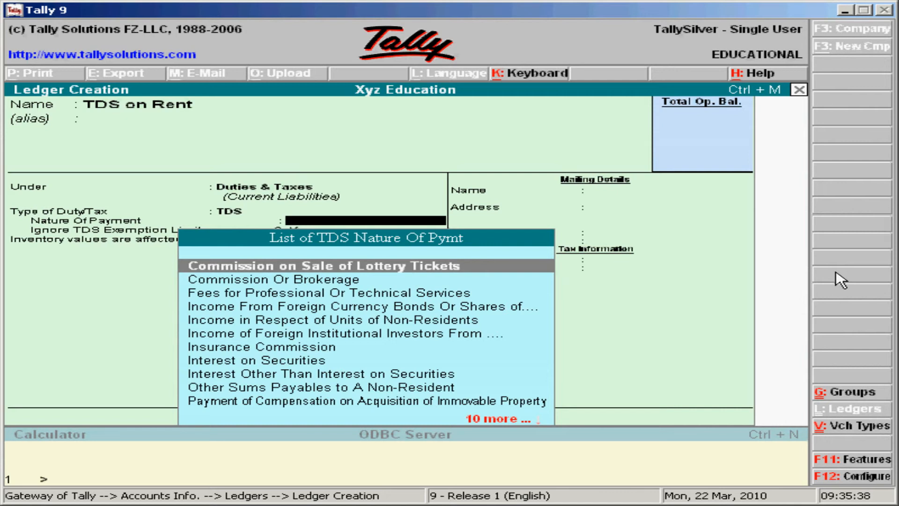
type("R")
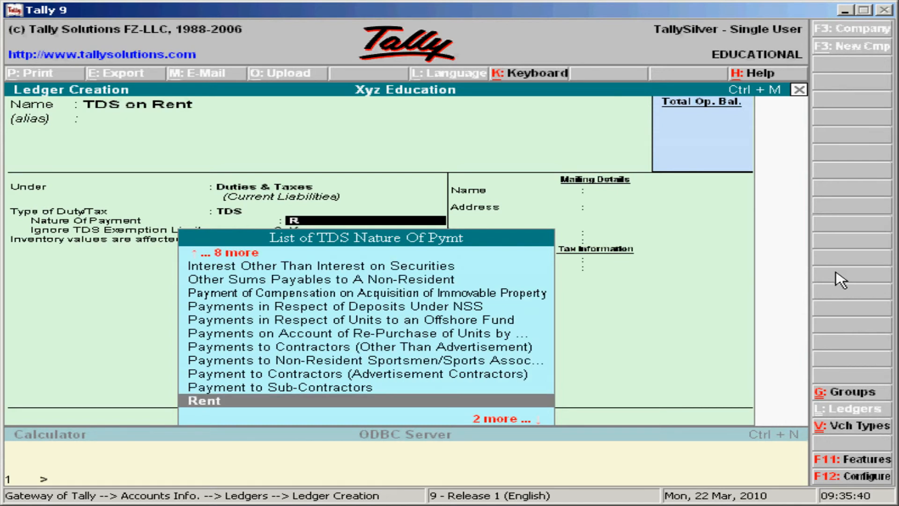
key("Return")
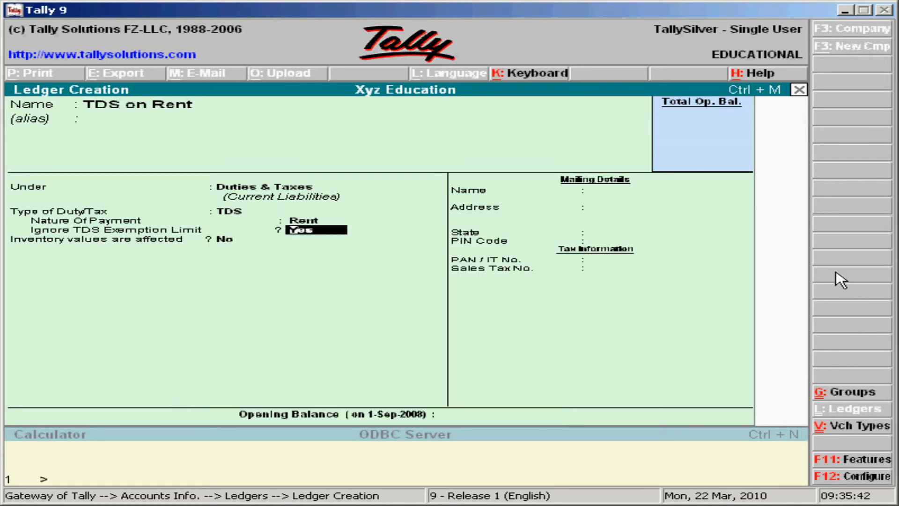
Keep ignore TDS exemption limit at Yes and inventory values affected at No, leave the opening balance blank, and save the TDS on Rent ledger.
key("Return")
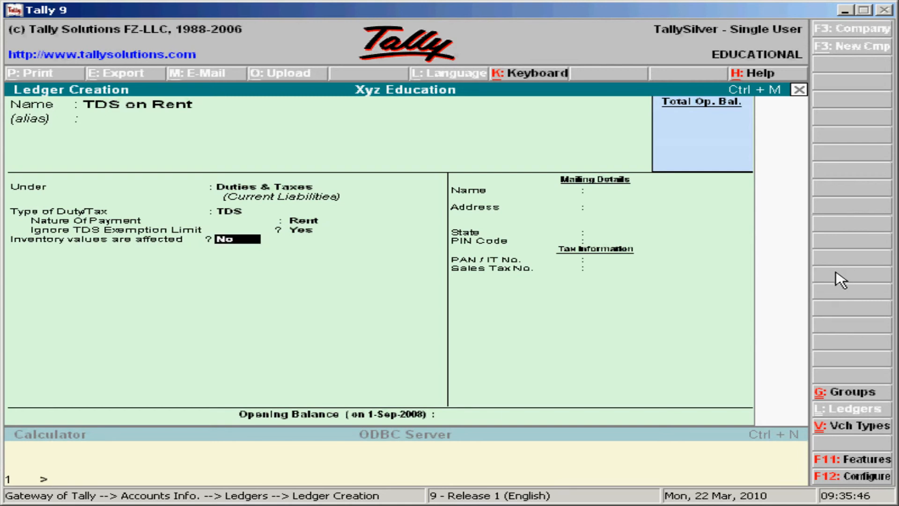
key("Return")
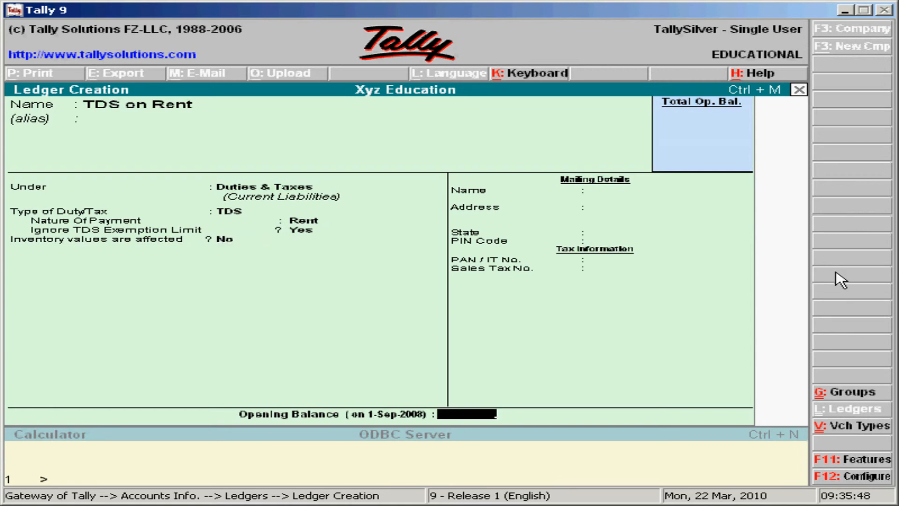
key("Return")
key("Return")
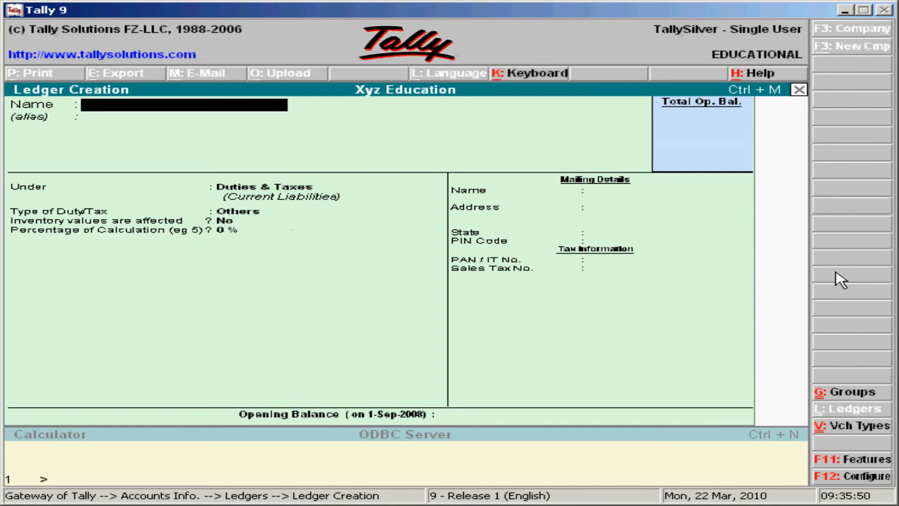